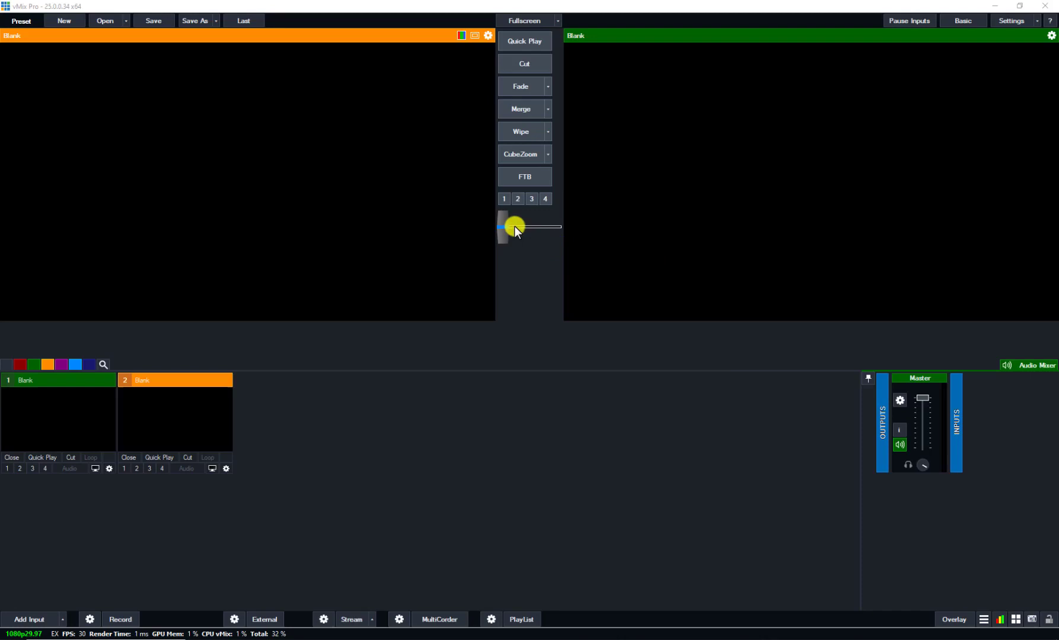
Add the video file videoplayback (36).mp4 from the recent files as an input.
click(25, 611)
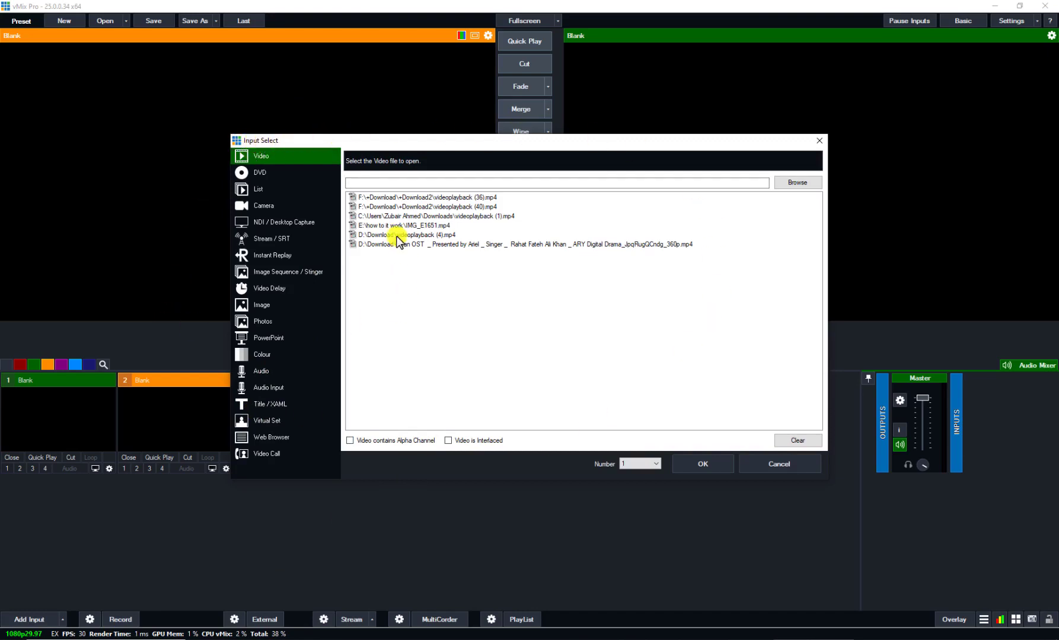
click(478, 197)
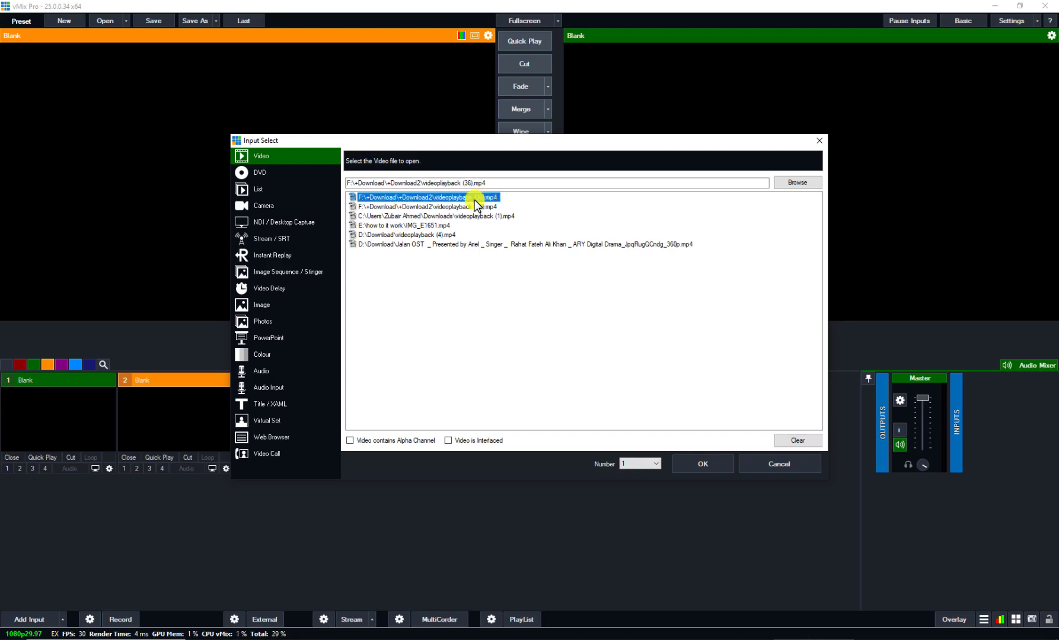
click(698, 464)
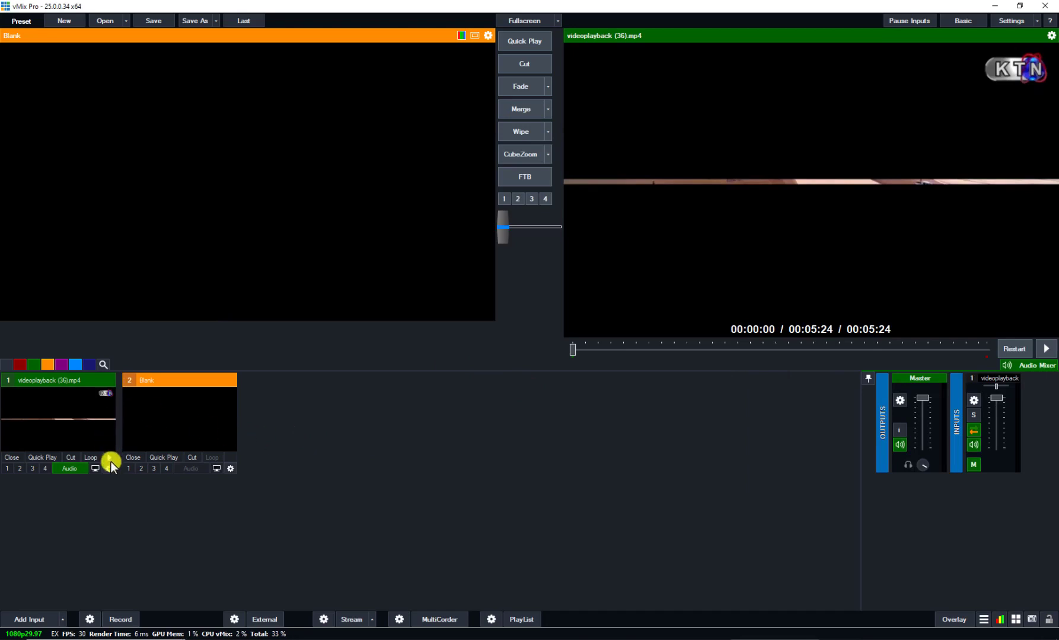
Turn off the audio of the videoplayback (36).mp4 input and play it briefly, pausing at about 3 seconds.
click(80, 466)
click(111, 456)
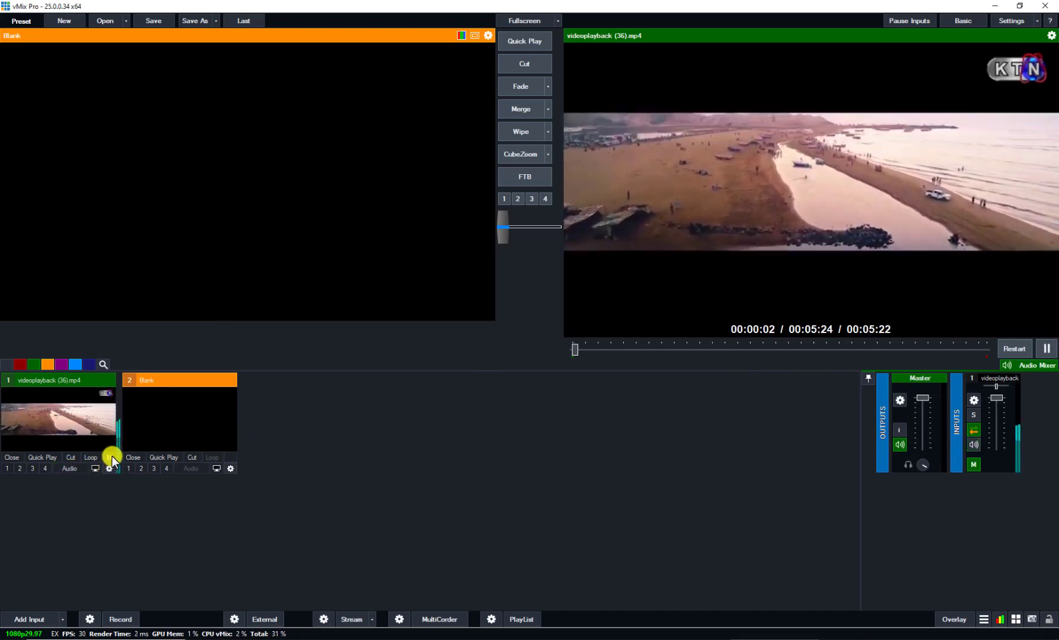
click(111, 455)
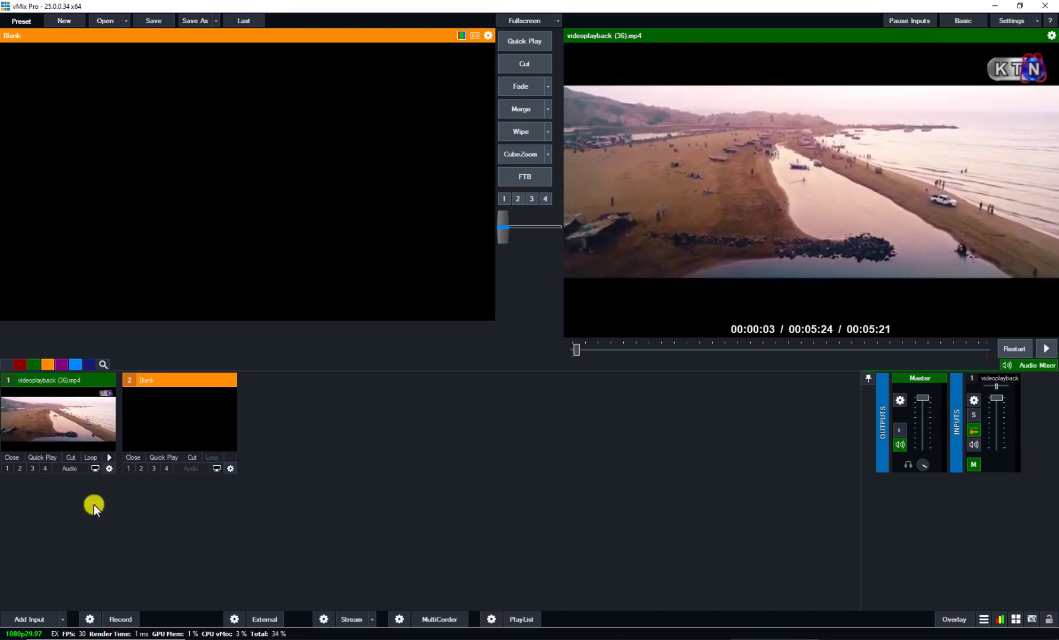
Add the image _123953312_d0e67871-fb3c-45d5-b75d-31d2890ddb54.jpg from the +Download2 folder as an image input.
click(29, 619)
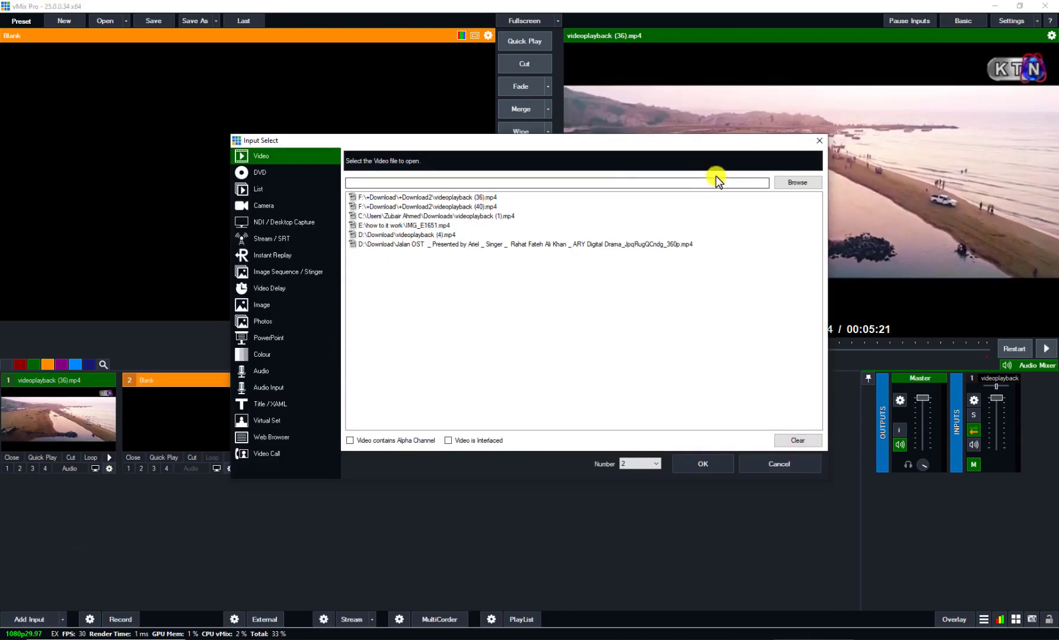
click(268, 305)
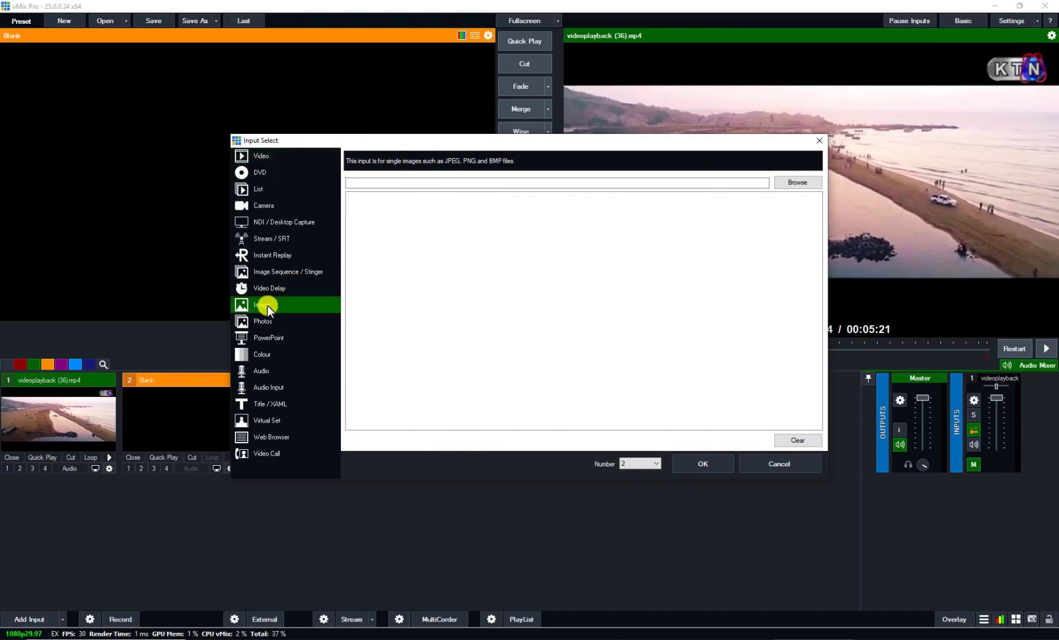
click(798, 178)
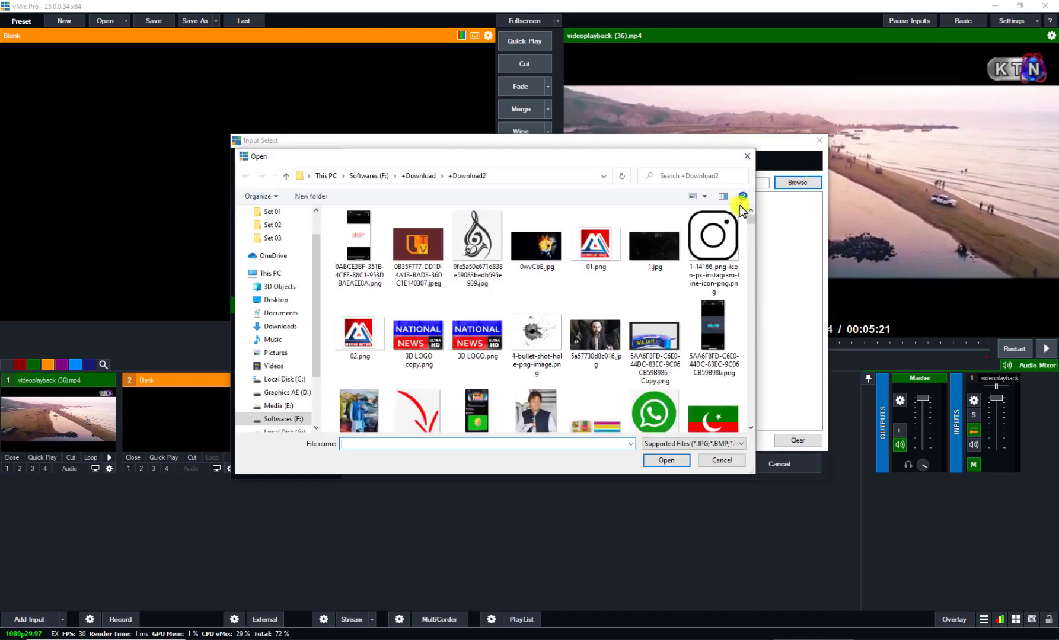
scroll(539, 317, down, 2)
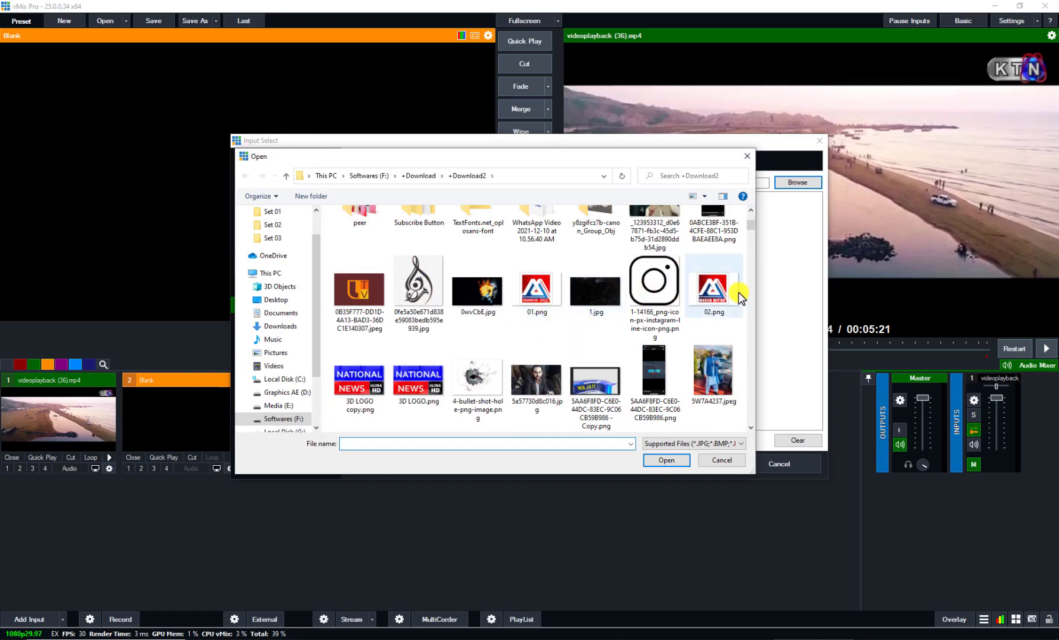
scroll(562, 343, up, 1)
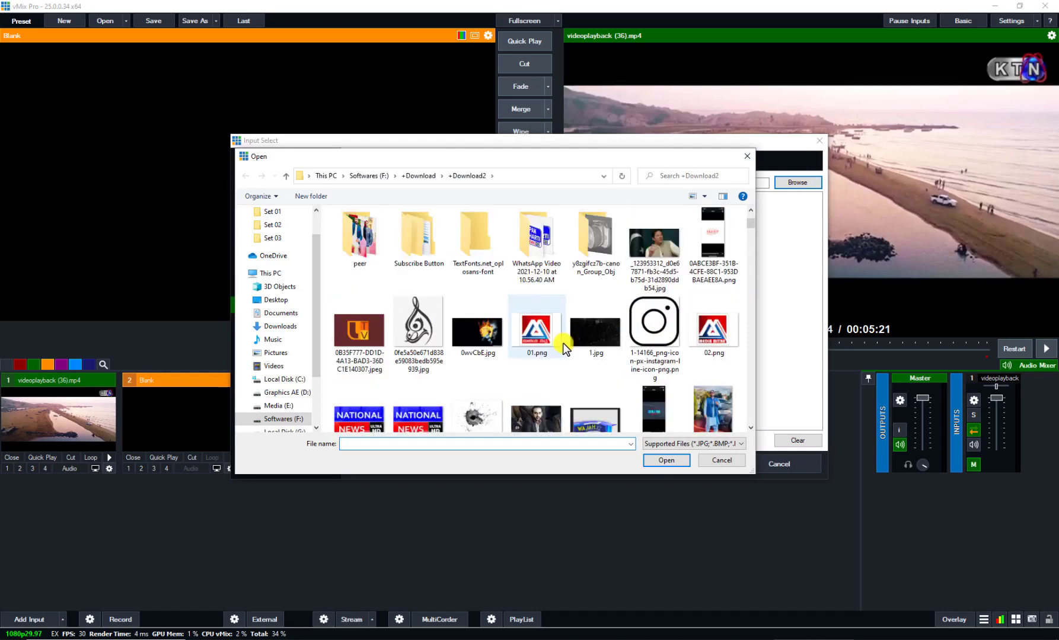
click(672, 247)
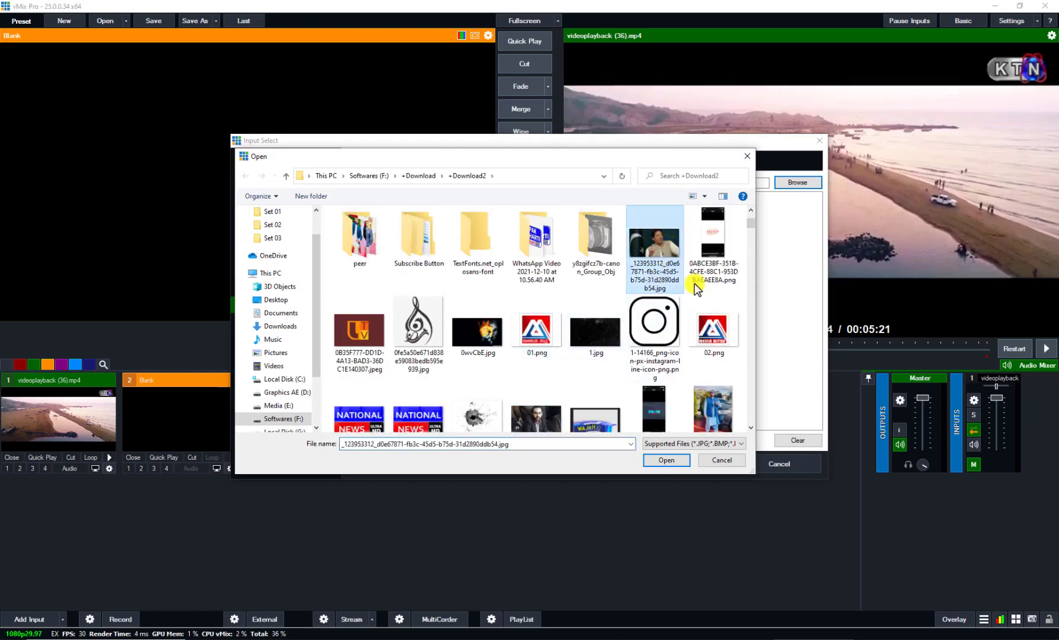
click(664, 461)
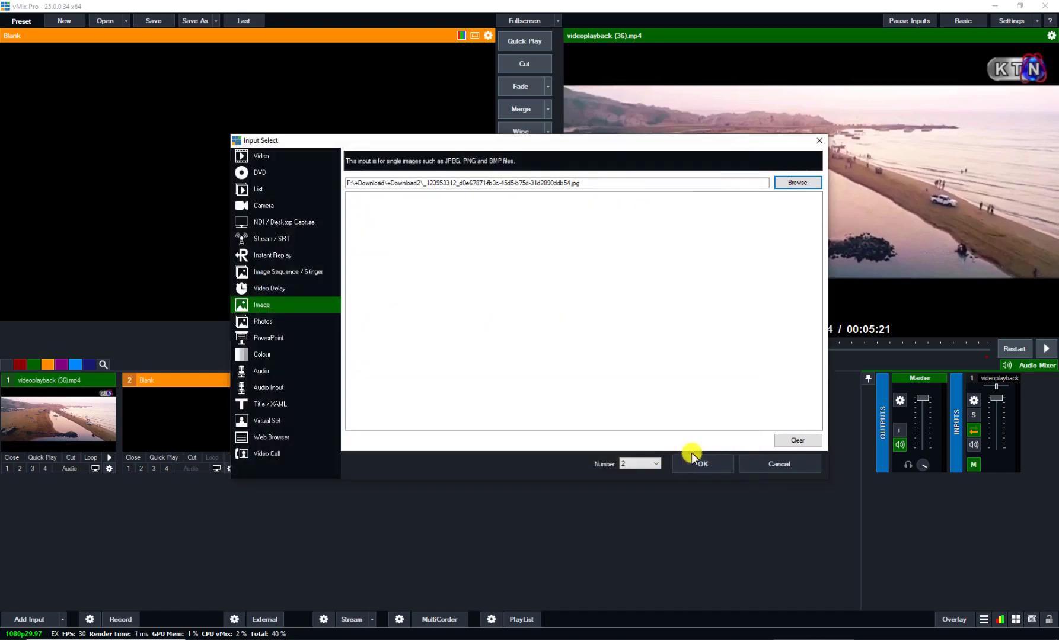
click(698, 463)
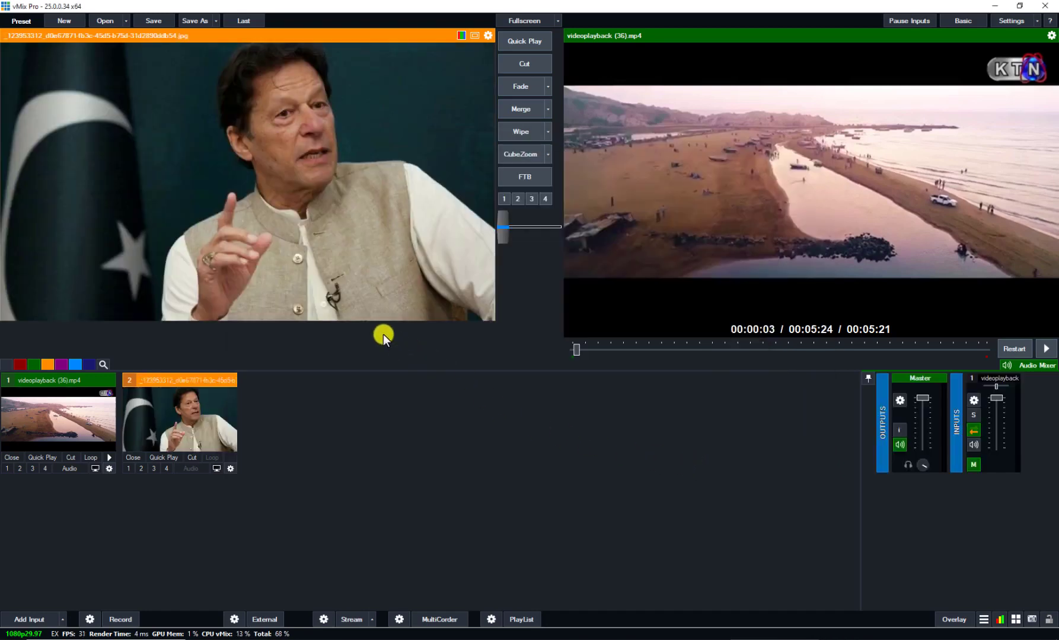
Add a virtual set input from the folder Set 01 inside All Studios.
click(30, 621)
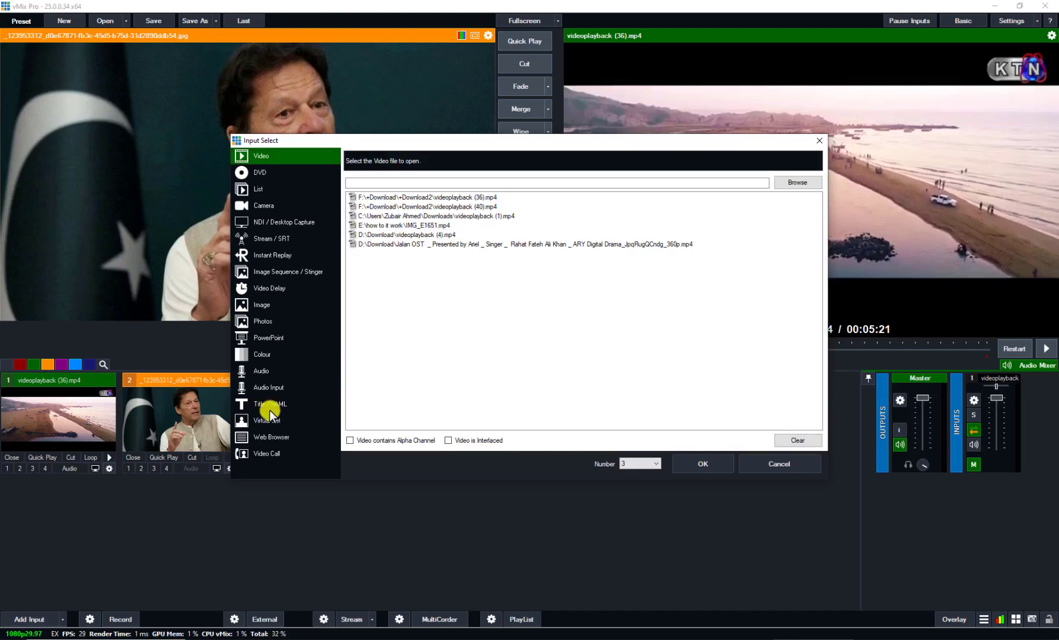
click(264, 420)
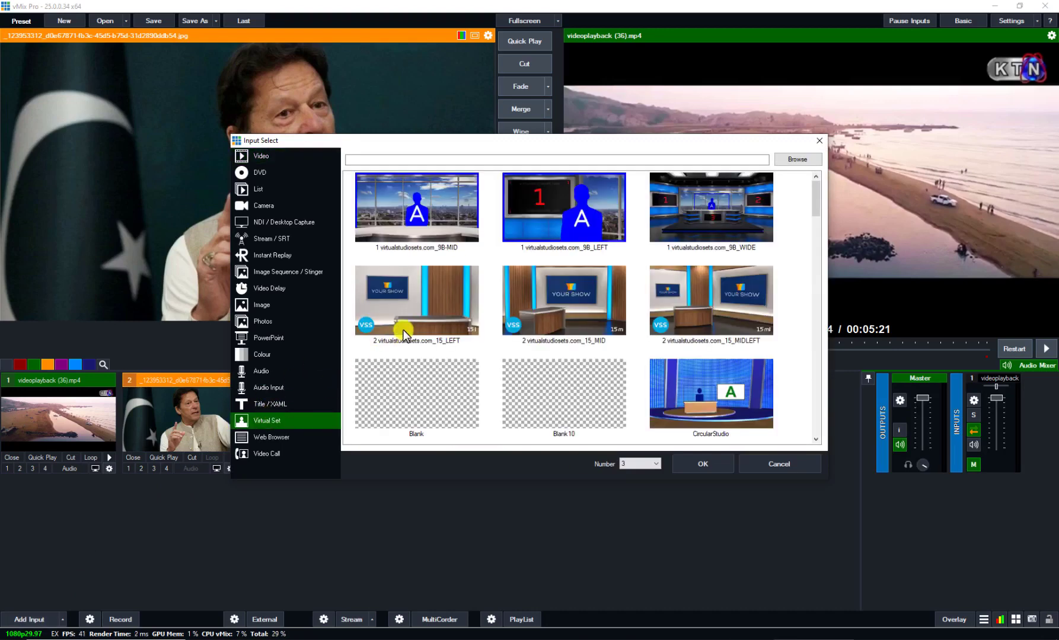
click(791, 160)
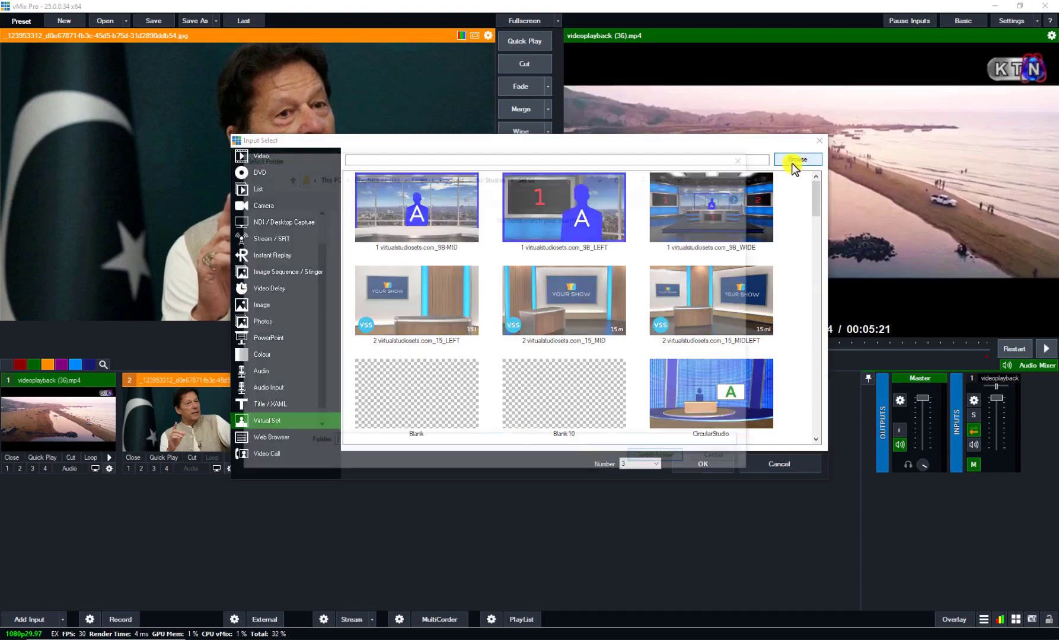
click(476, 178)
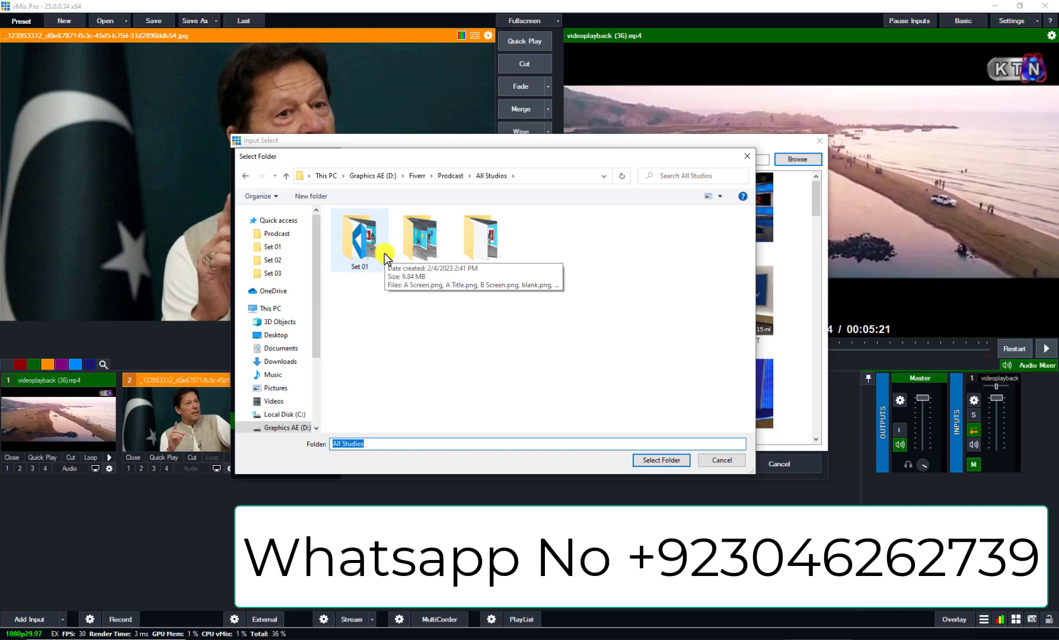
click(369, 255)
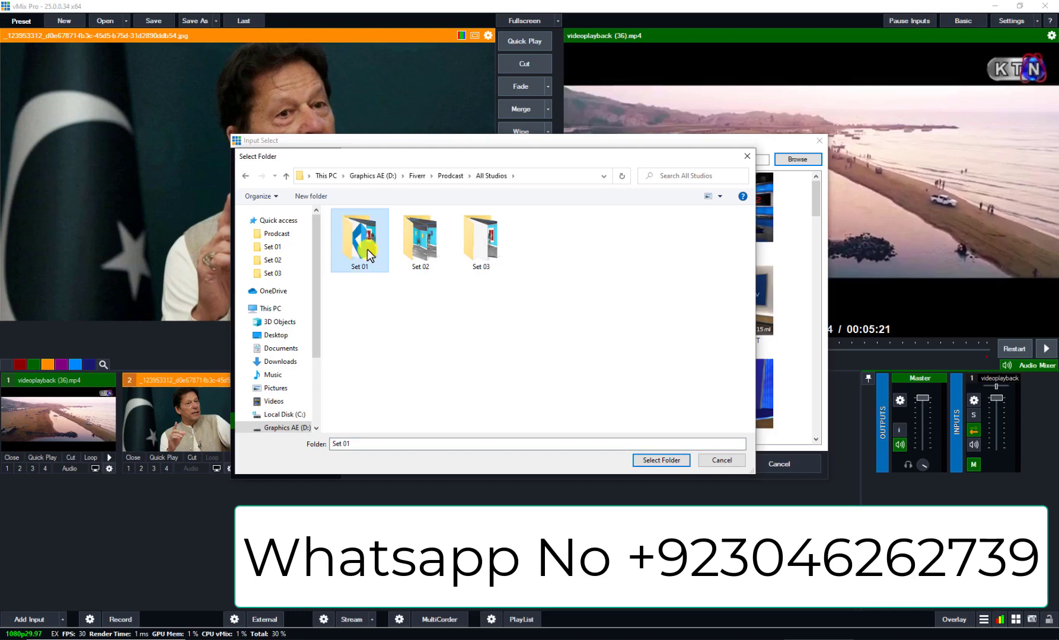
double_click(369, 255)
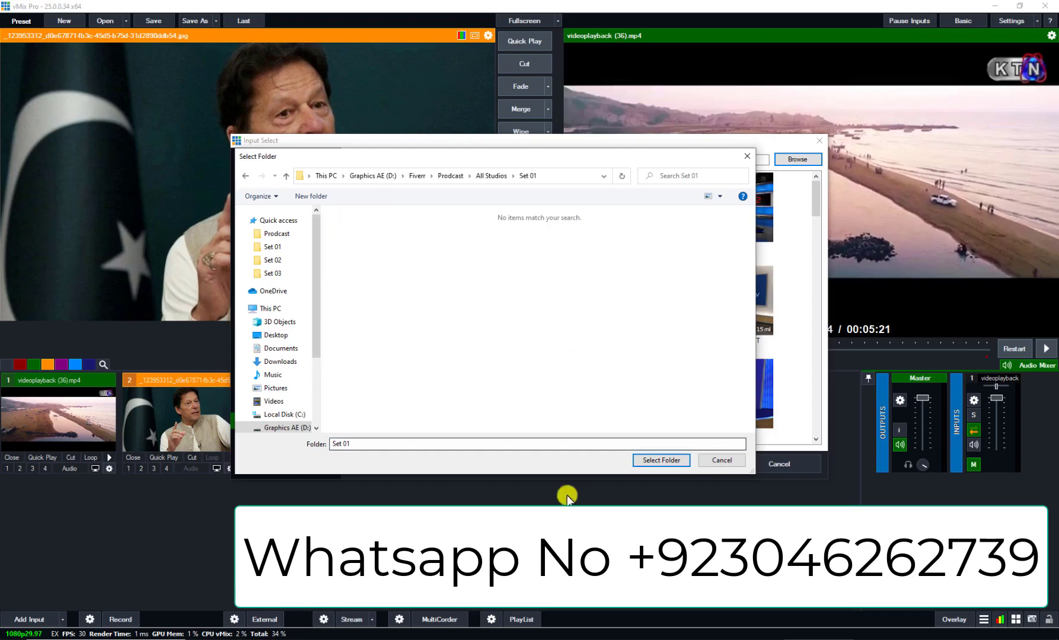
click(653, 464)
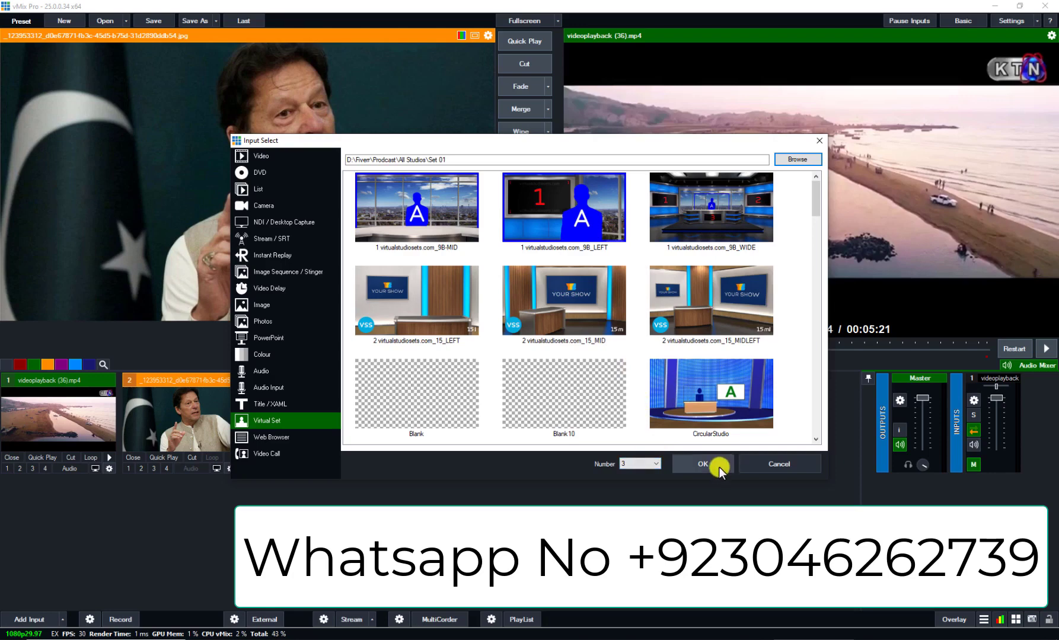
click(703, 464)
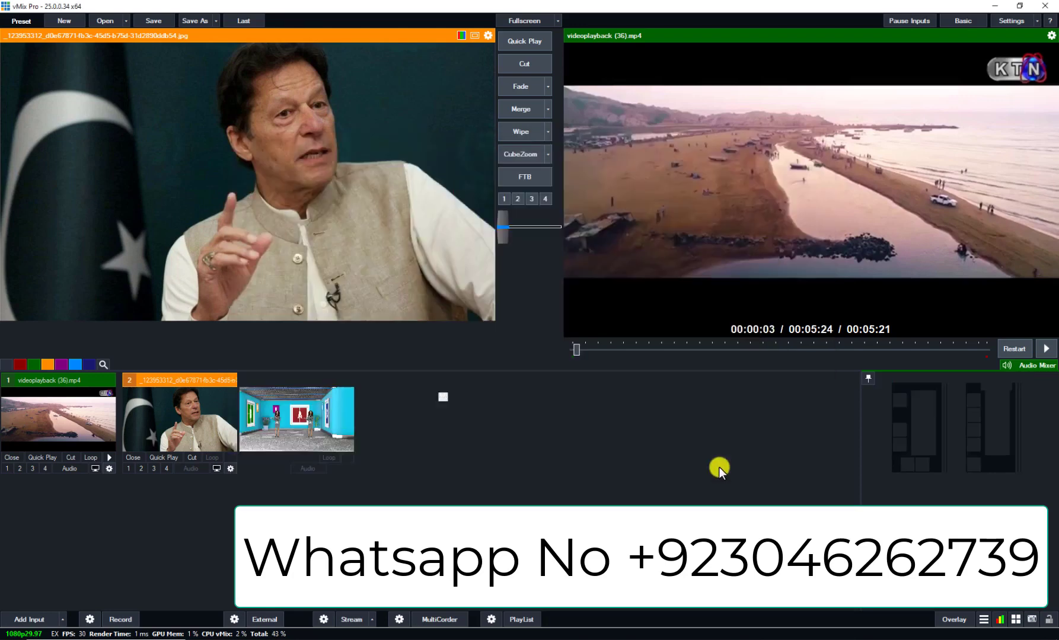
Preview Set 01 and frame its second camera view on the presenter beside window A with Zoom 4.534, Pan X -1.085 and Pan Y -0.404.
click(297, 431)
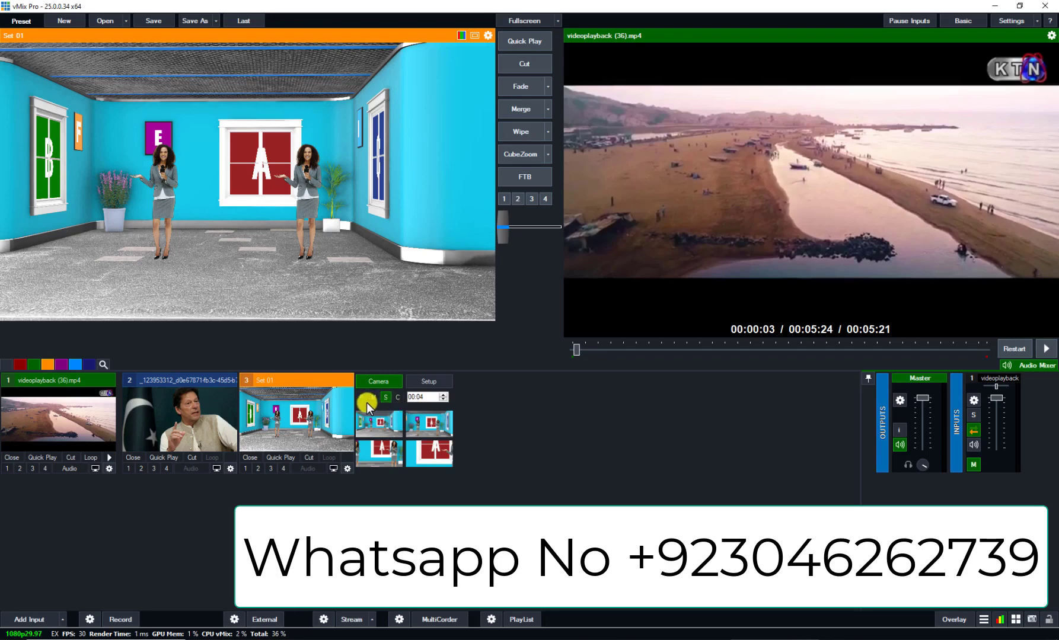
click(384, 397)
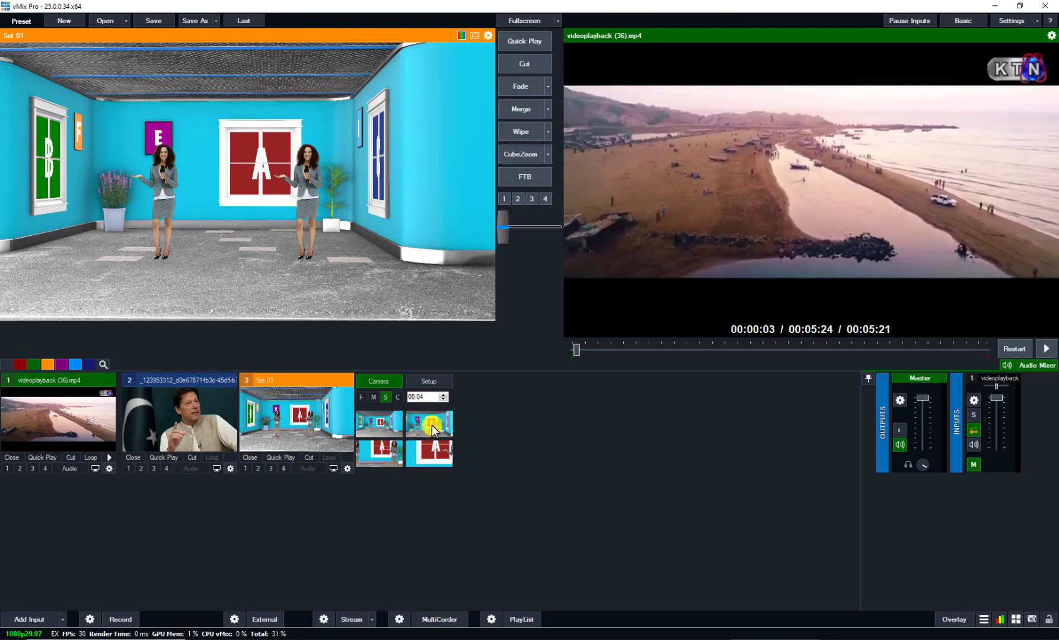
right_click(432, 425)
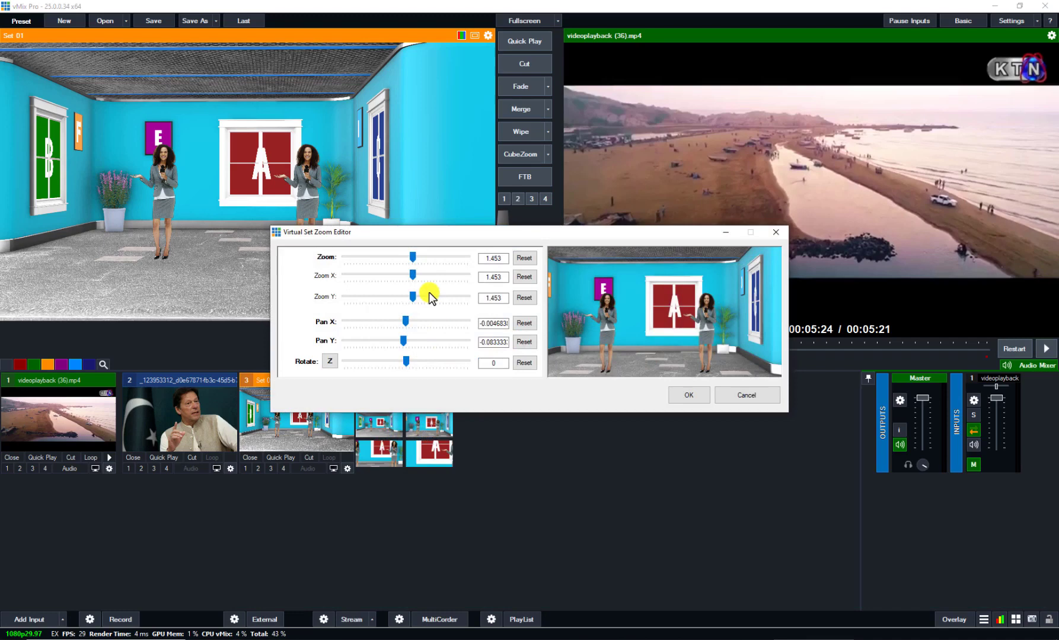
drag(413, 256, 437, 260)
drag(407, 320, 383, 314)
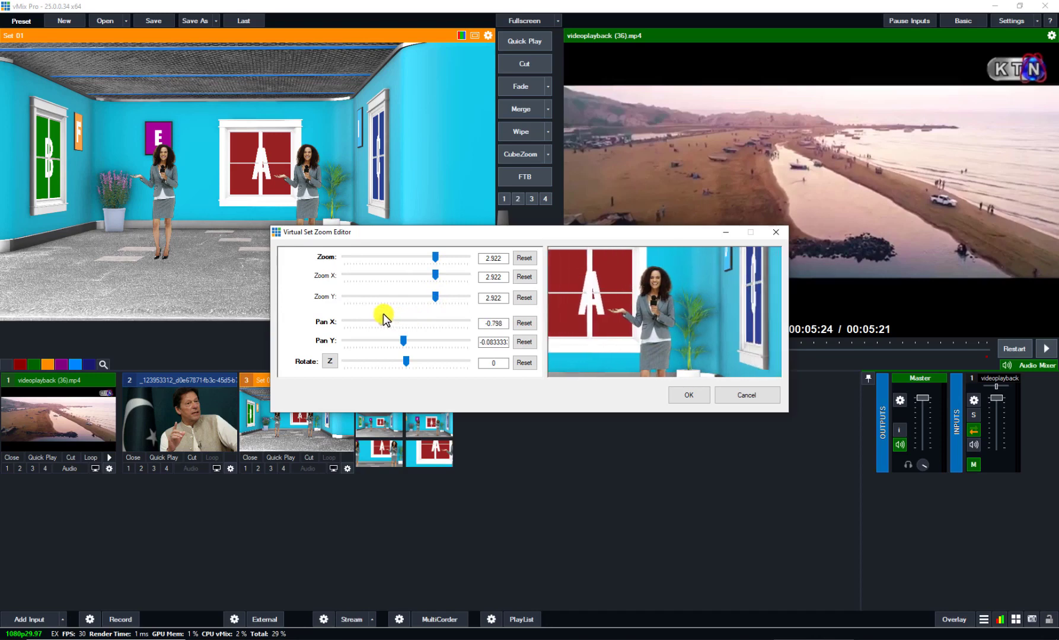
drag(435, 260, 445, 259)
drag(405, 344, 394, 341)
drag(445, 256, 460, 259)
drag(393, 342, 371, 321)
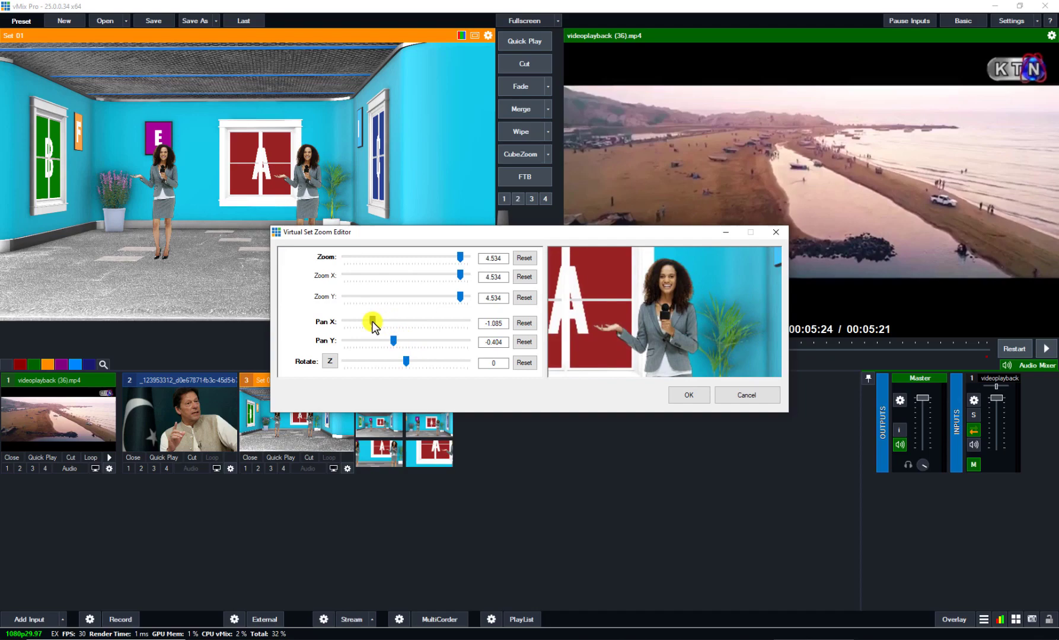
click(688, 393)
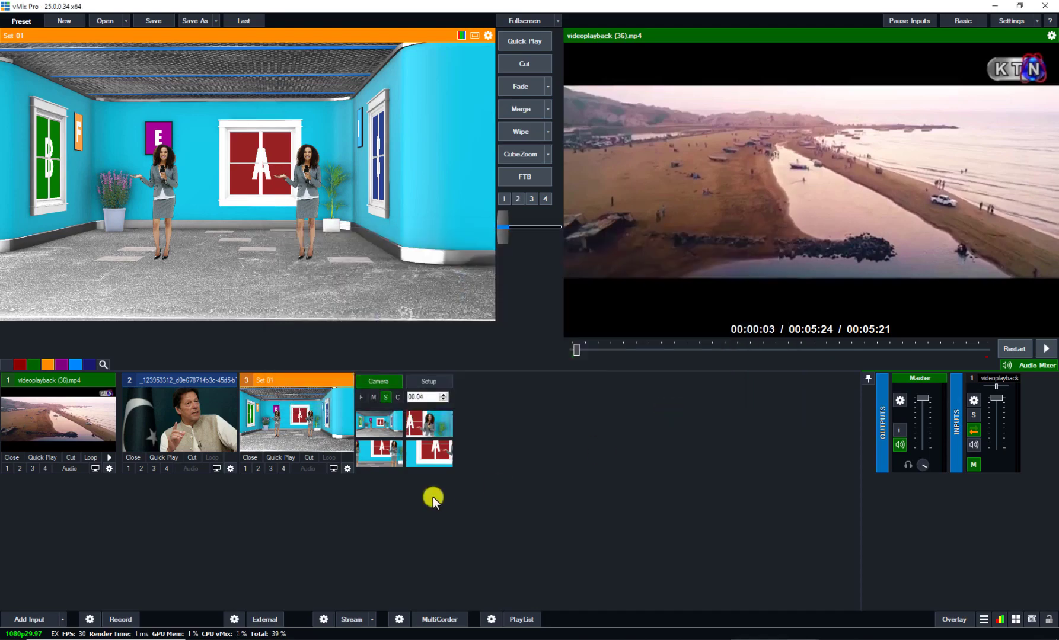
Frame the third camera view on the presenter beside the purple flowers with Zoom 3.495, Pan X 1.139 and Pan Y -0.045.
double_click(382, 448)
drag(420, 320, 396, 340)
drag(434, 257, 444, 257)
drag(401, 341, 441, 325)
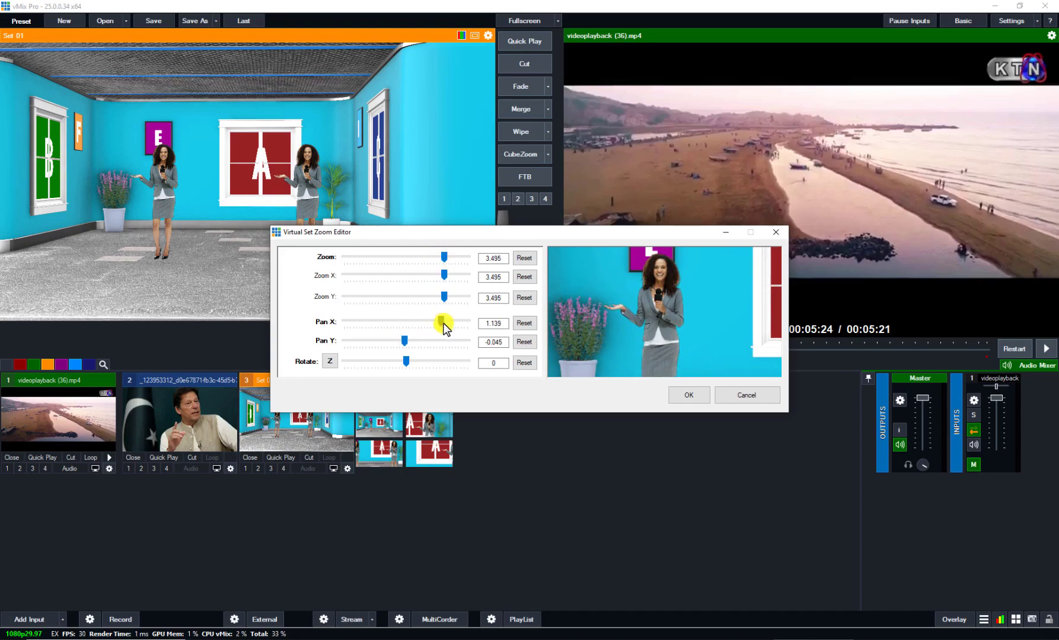
click(679, 395)
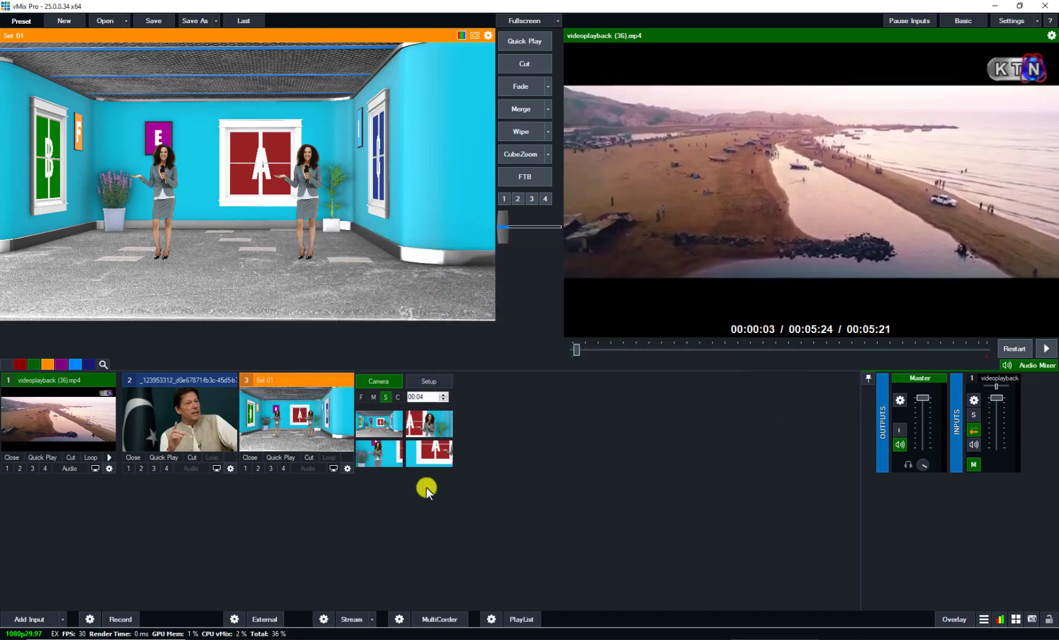
Set the camera move speed of Set 01 to fast (00:01) and test switching between the close-up and wide camera views.
click(428, 423)
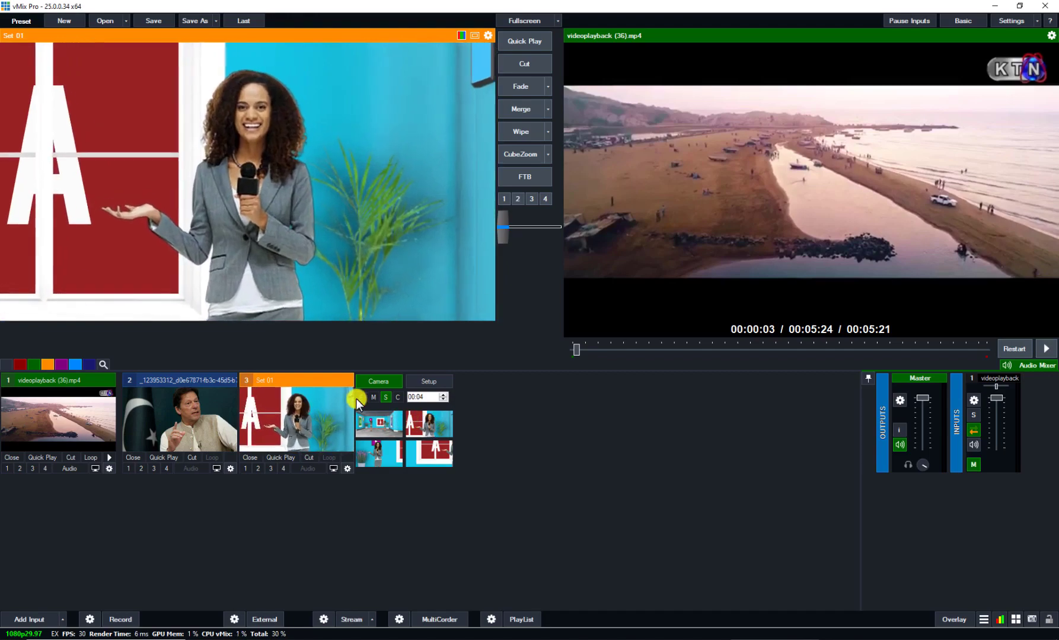
click(362, 397)
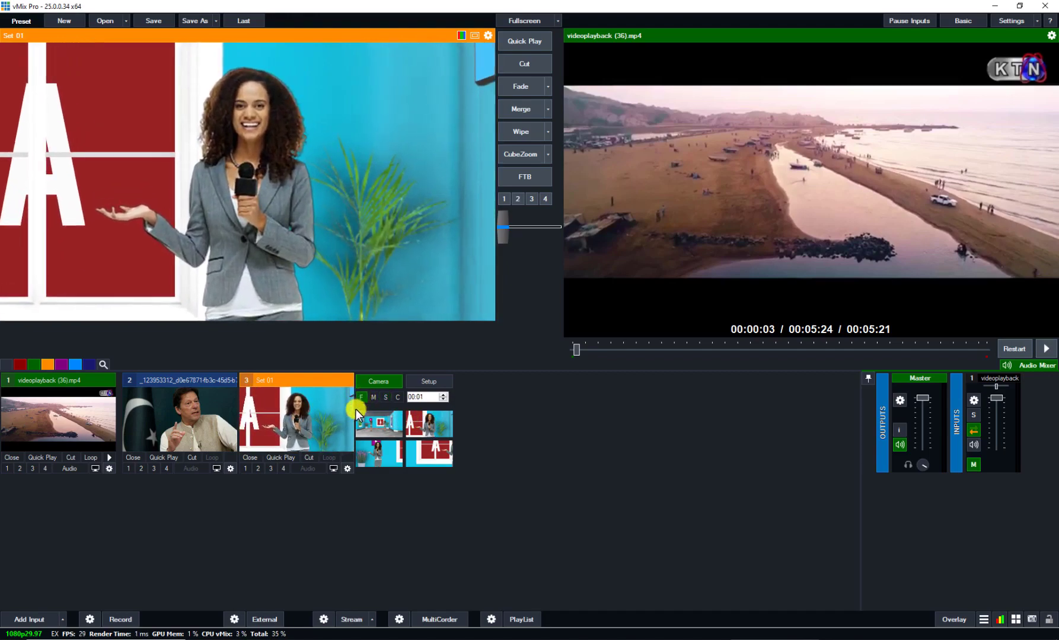
click(383, 431)
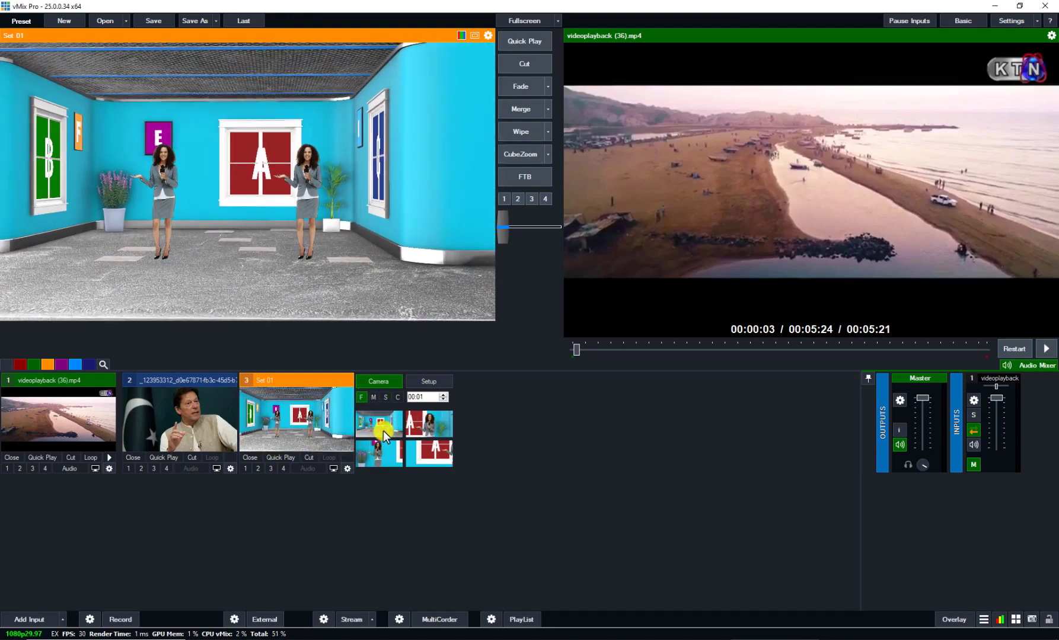
click(385, 445)
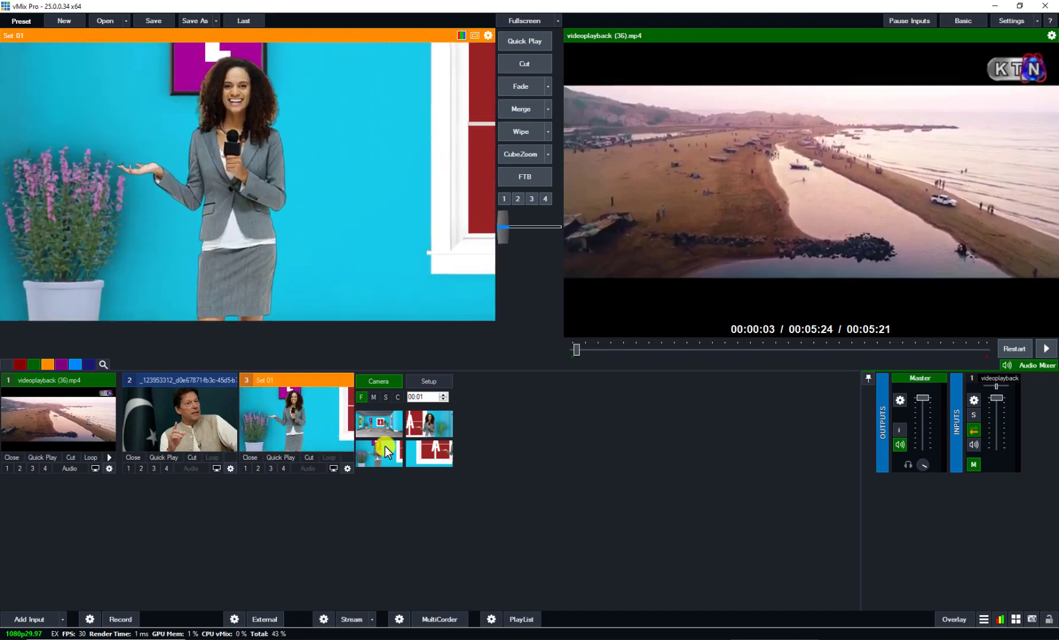
click(394, 429)
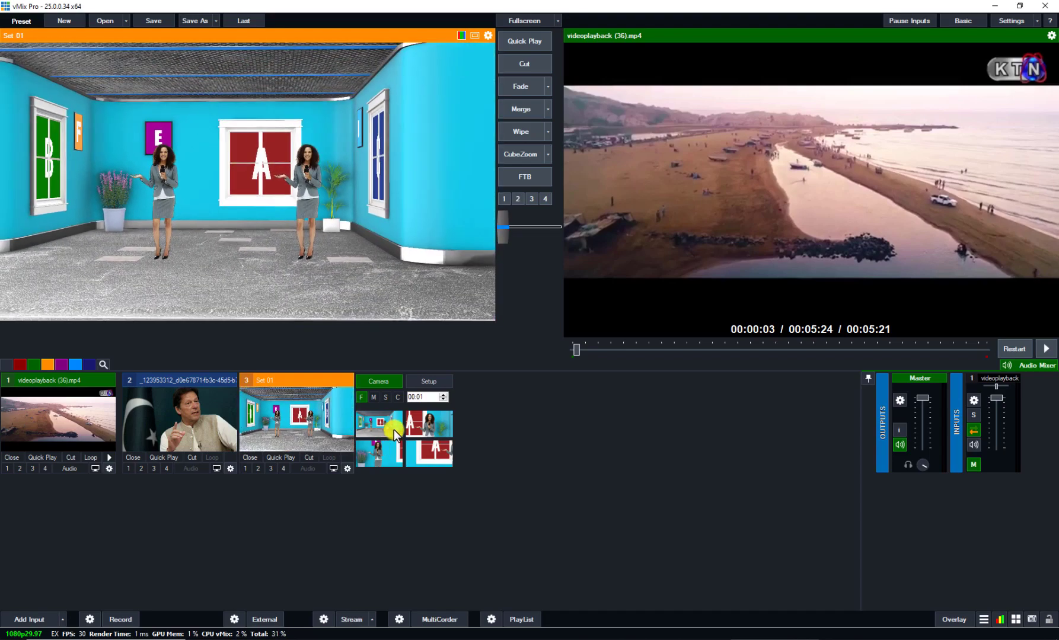
Assign the still image input 2 to the Screen A layer of Set 01.
click(428, 383)
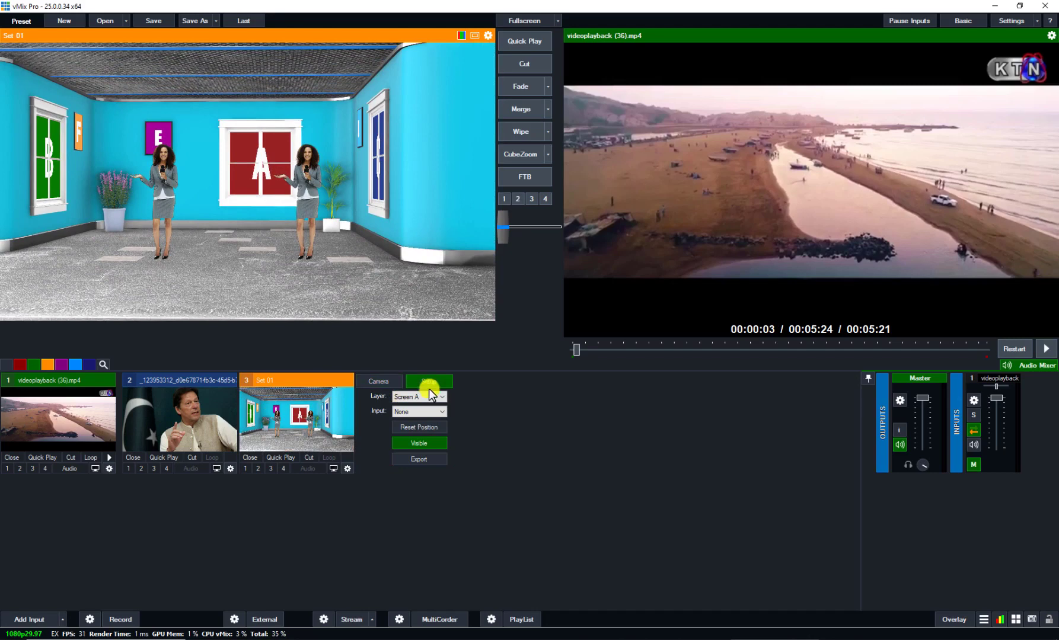
click(420, 401)
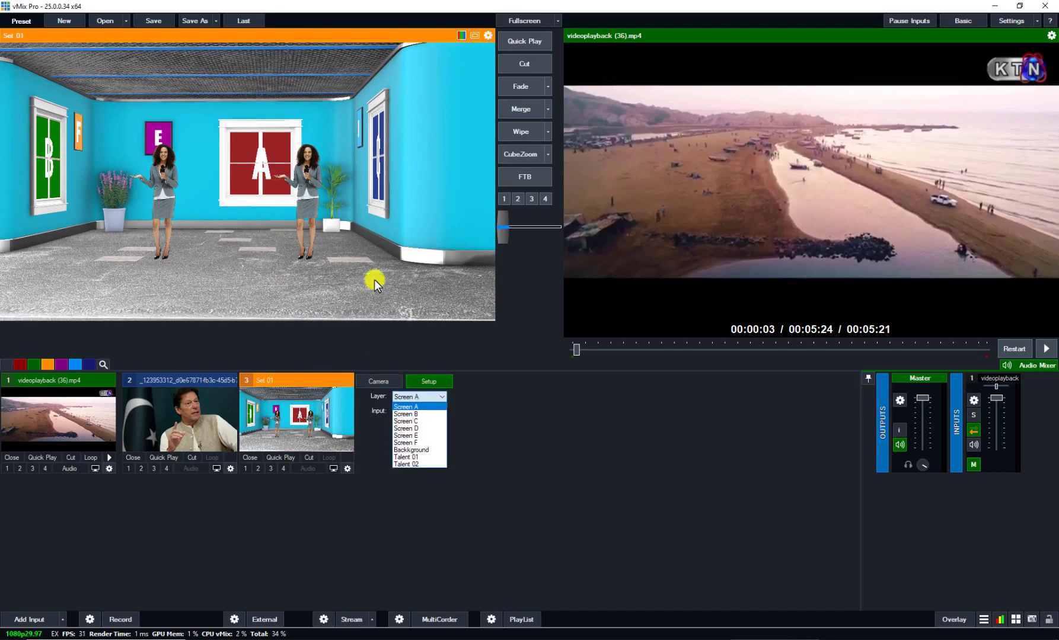
click(422, 409)
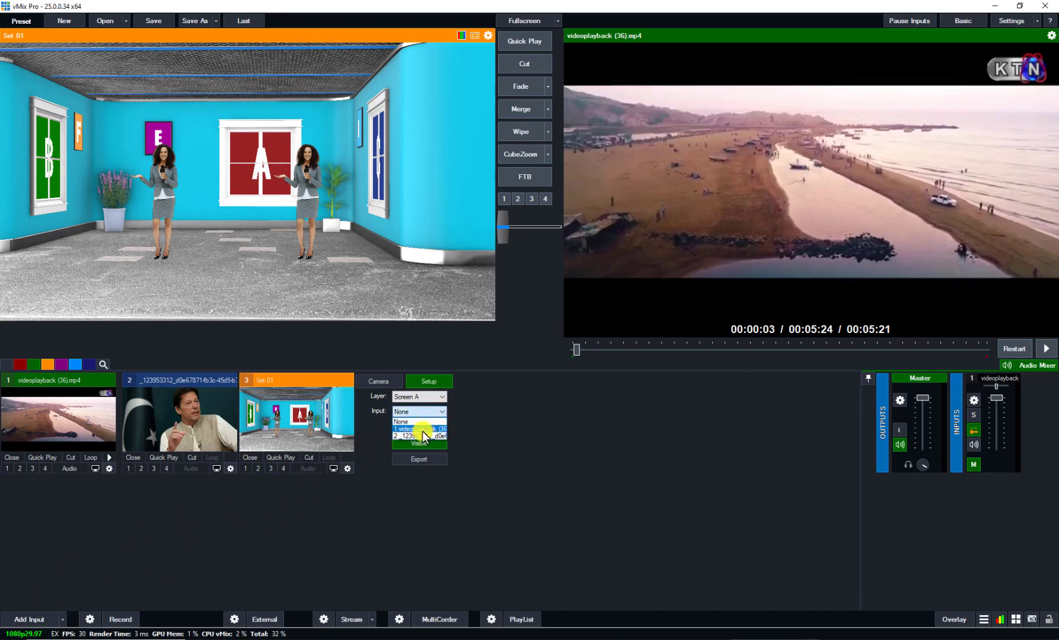
click(422, 433)
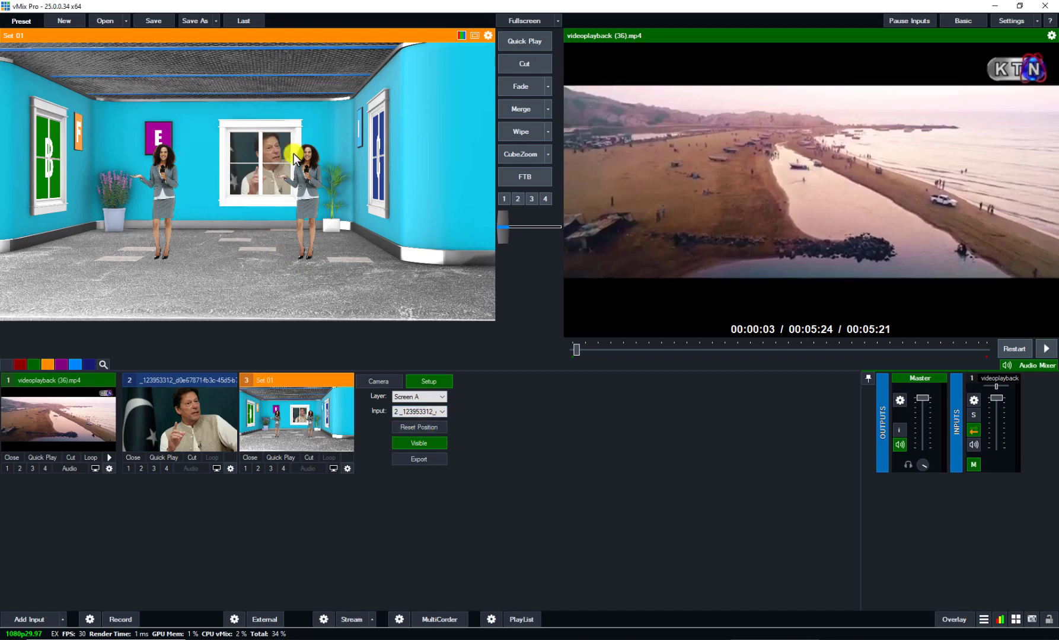
Set the Screen A layer's input to videoplayback (36).mp4 and play that video in a loop.
click(429, 399)
click(427, 396)
click(425, 427)
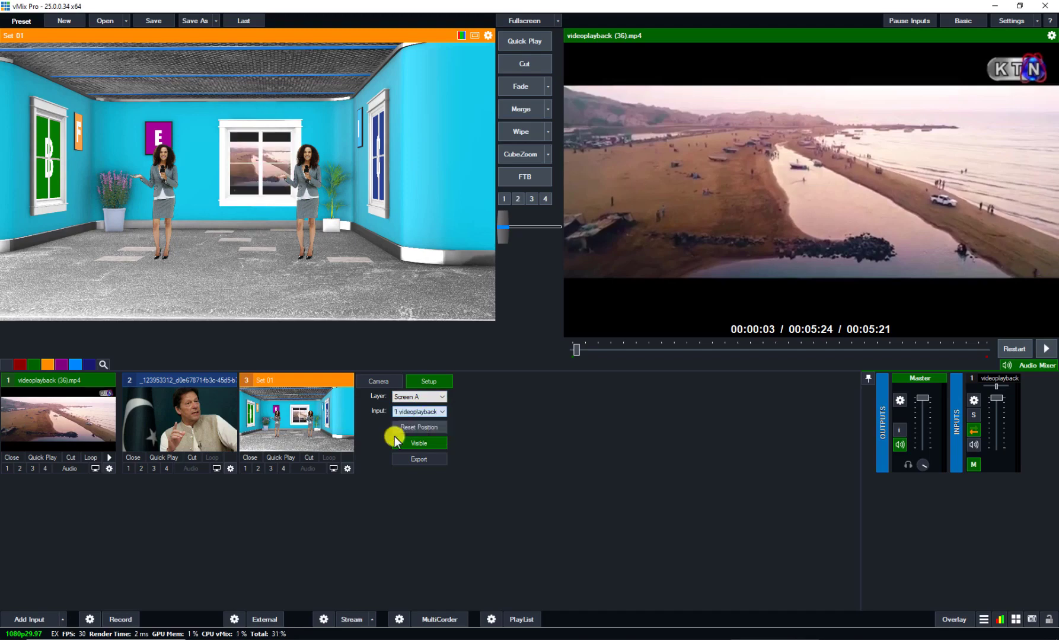
click(108, 458)
click(91, 458)
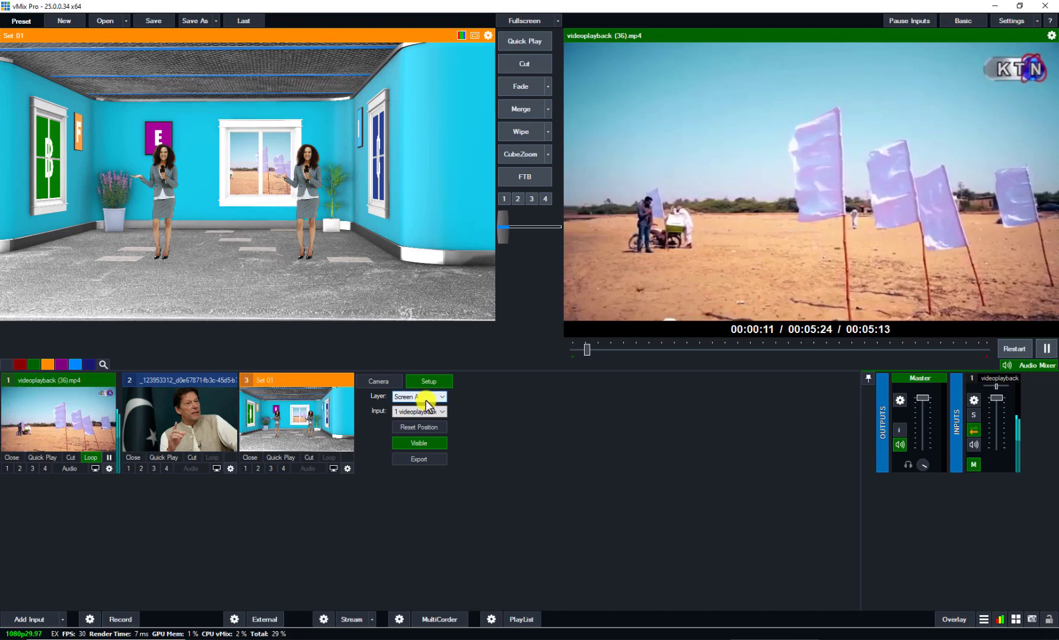
Assign the still image input 2 to the Screen E layer of Set 01.
click(427, 397)
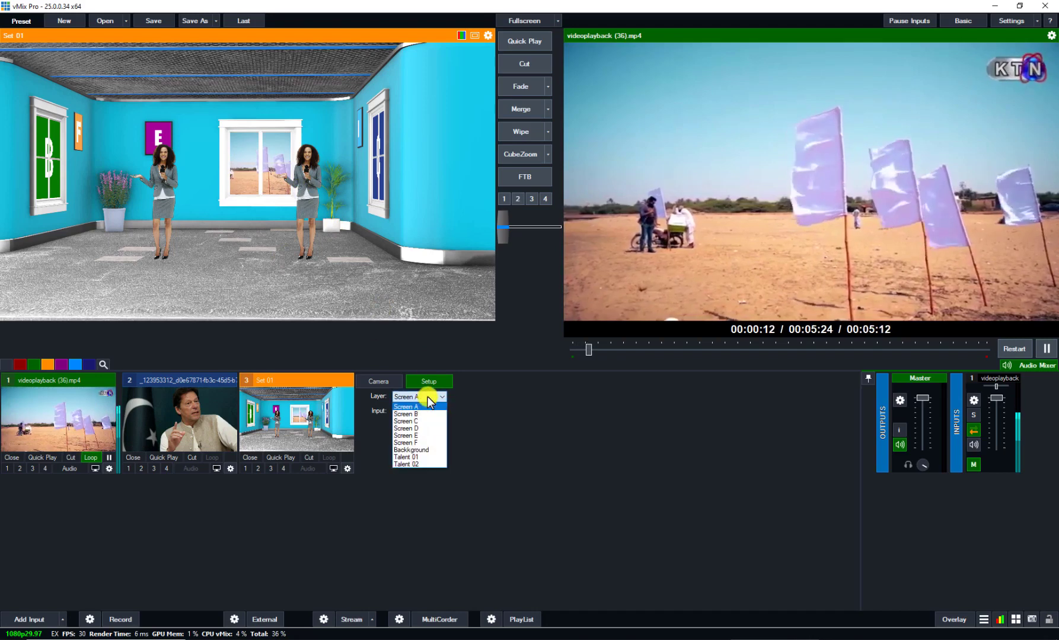
click(418, 436)
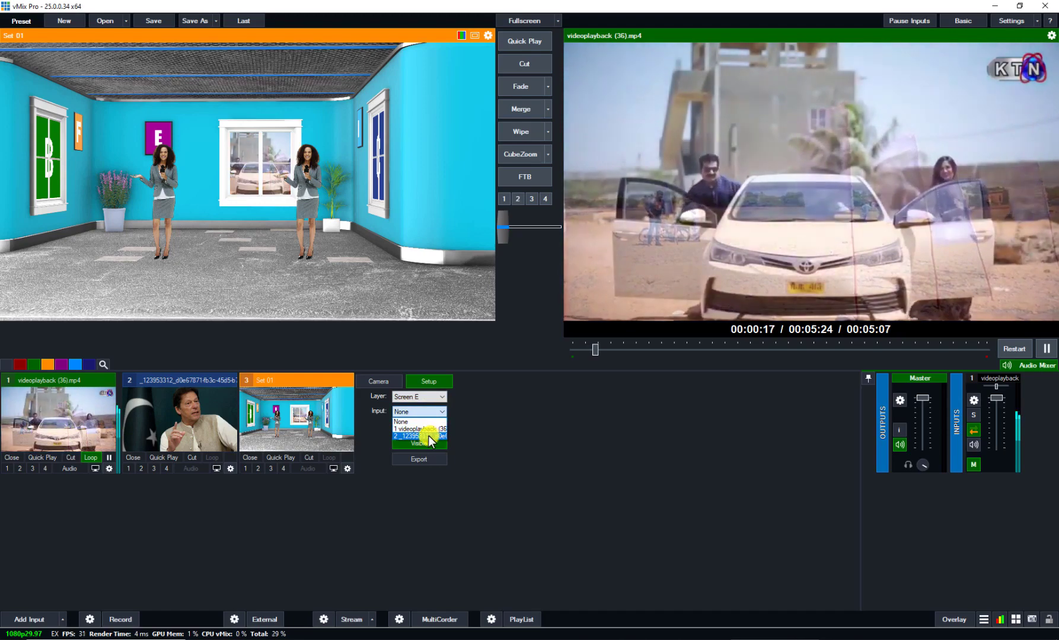
click(428, 436)
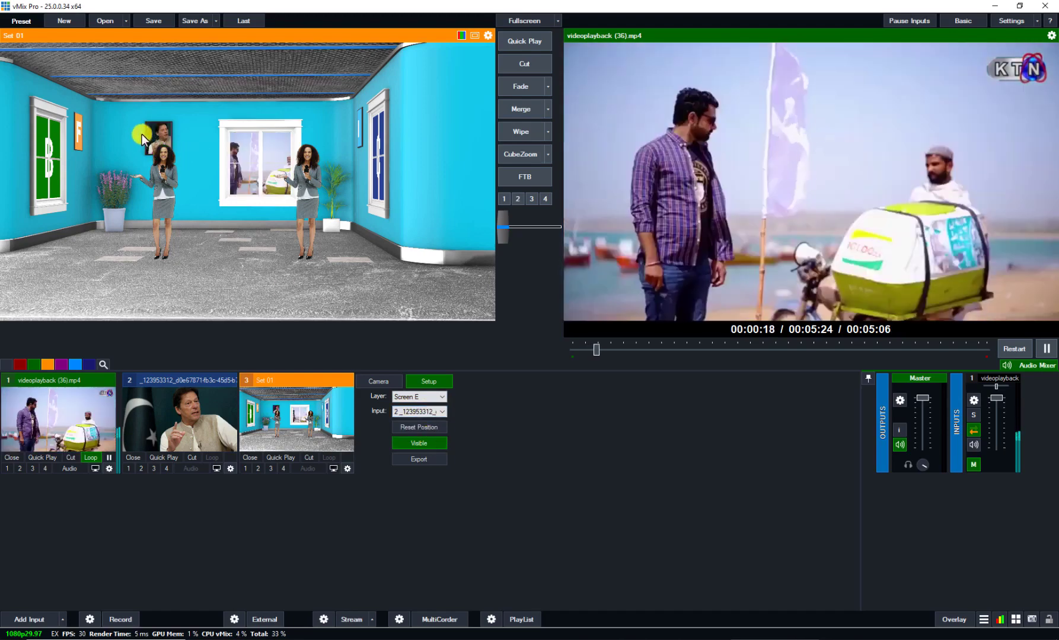
click(174, 413)
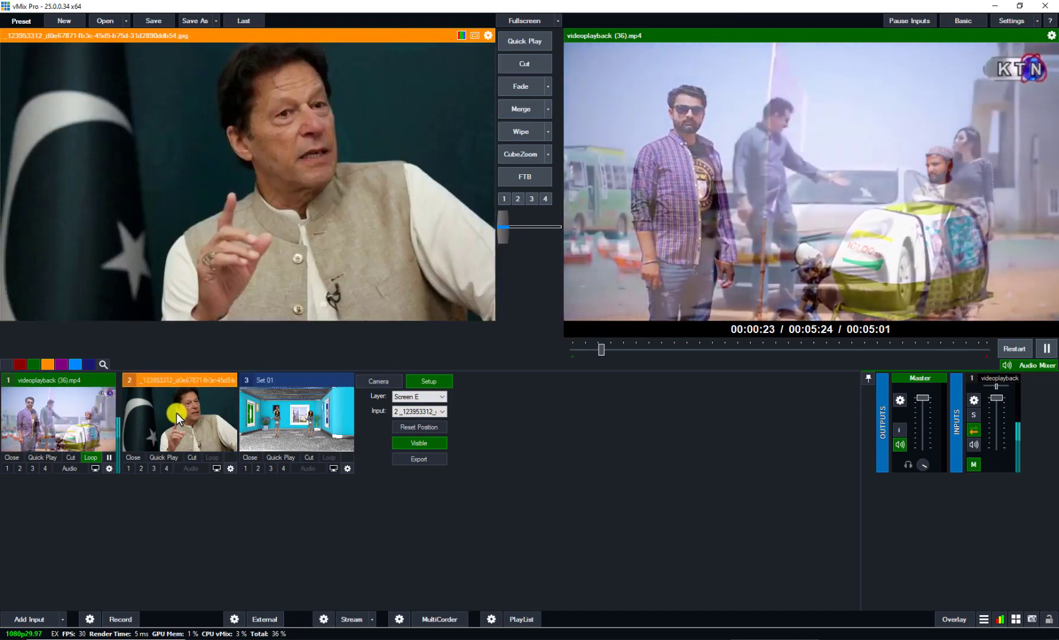
right_click(176, 412)
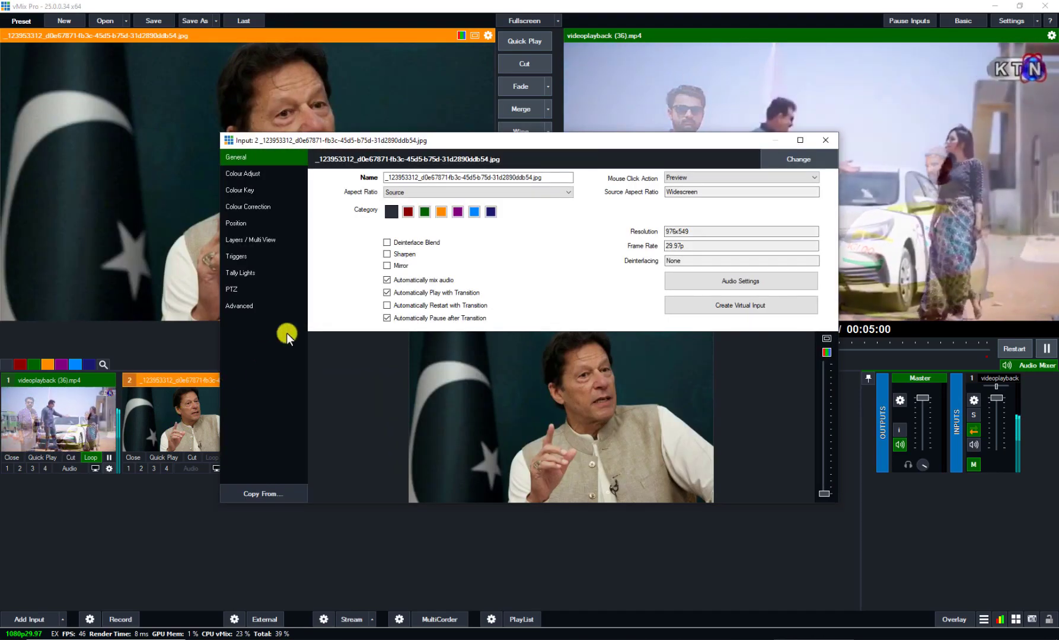
click(826, 140)
click(262, 422)
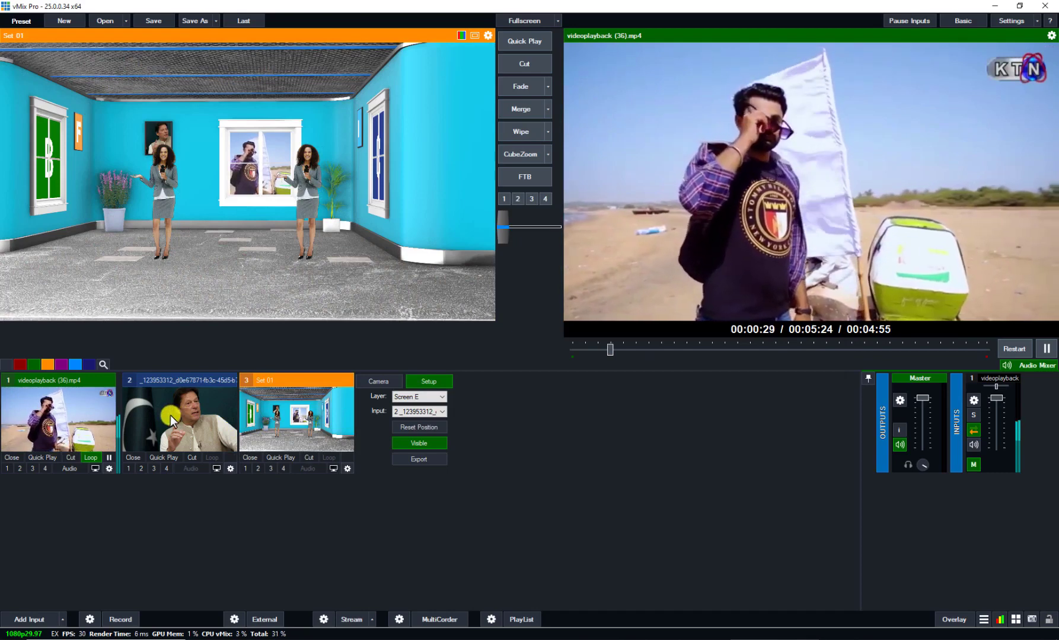
click(231, 468)
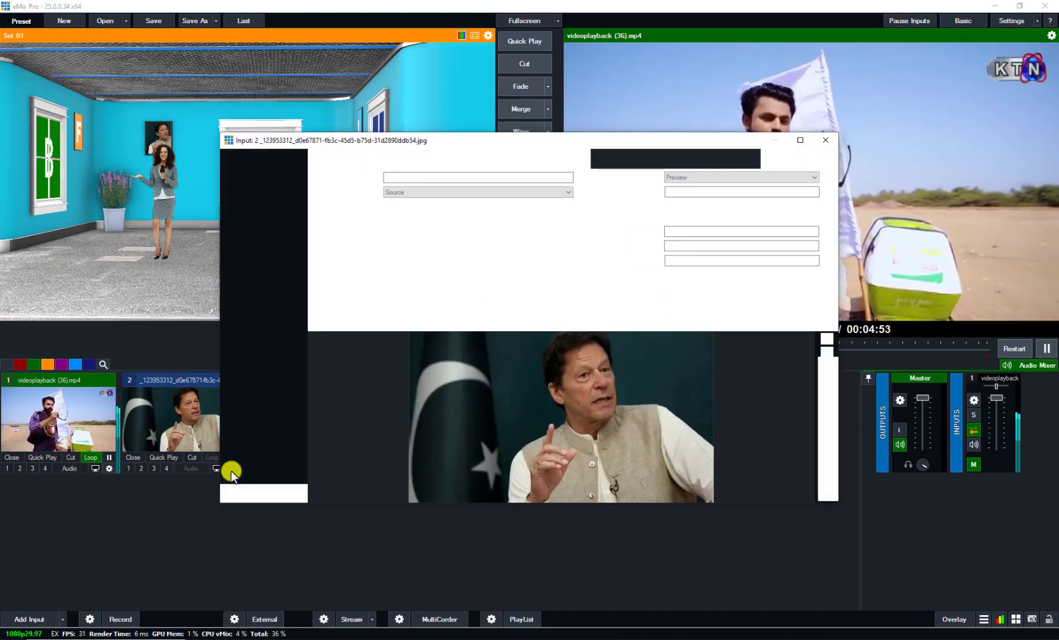
drag(508, 136, 666, 158)
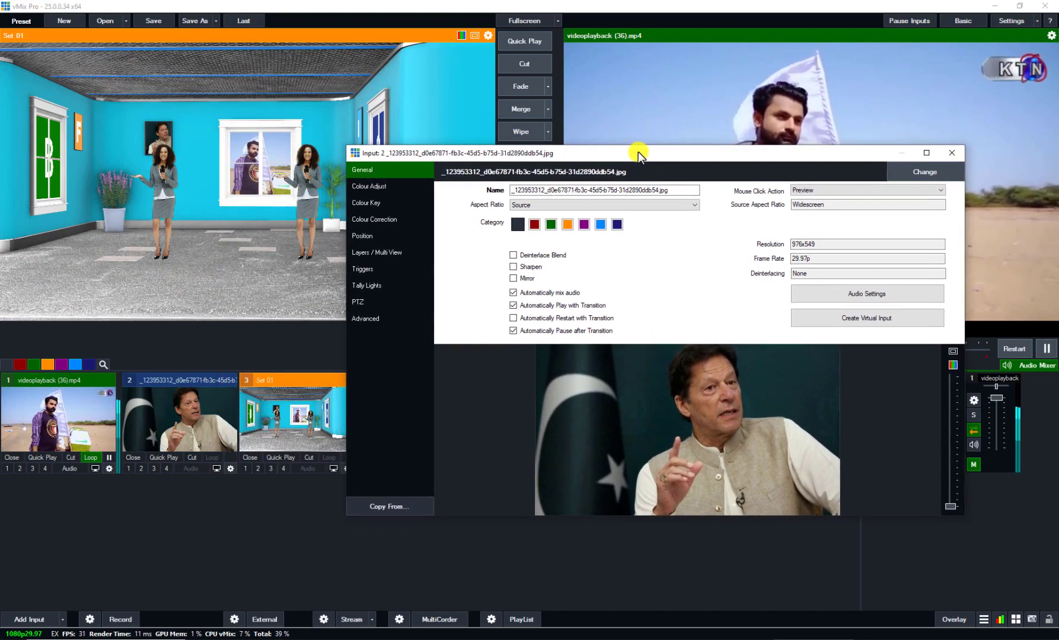
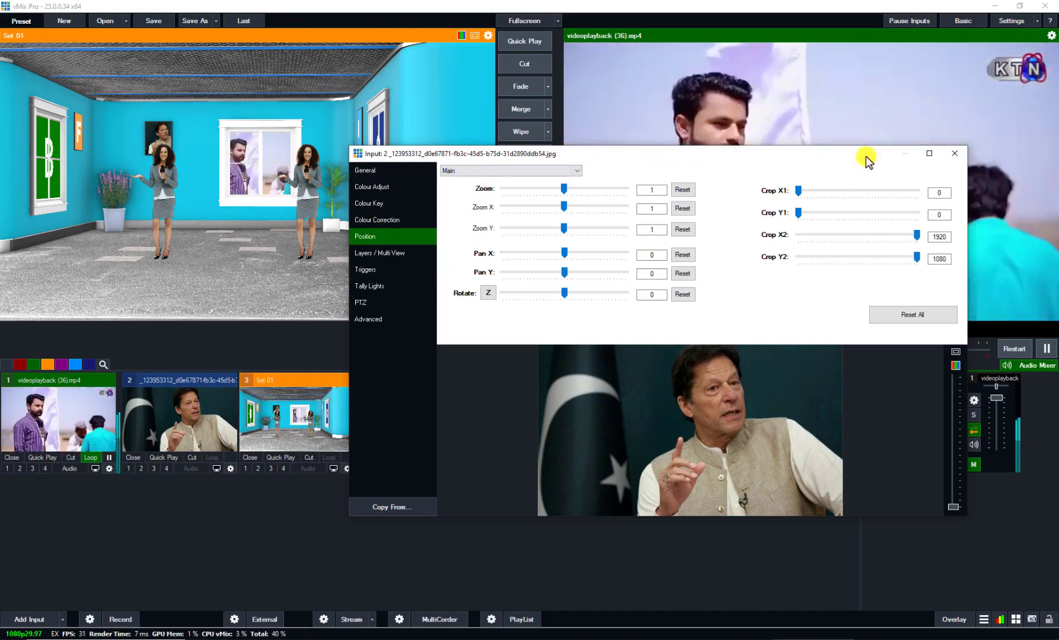
click(951, 155)
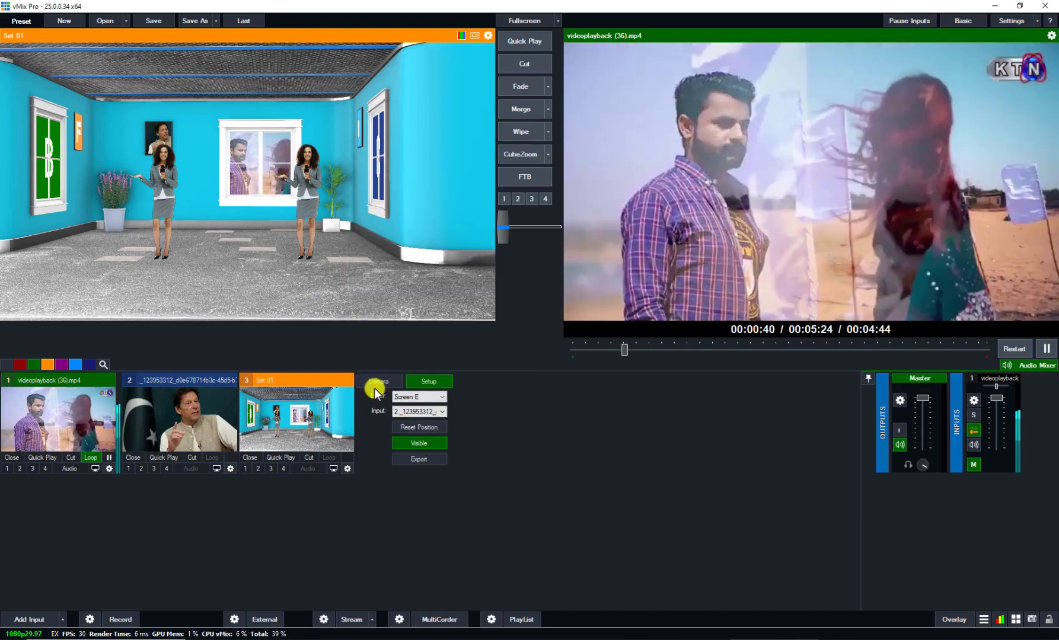
Reframe the third camera view of Set 01 with Pan Y -0.673 to include the wall picture, and switch to that view.
click(379, 382)
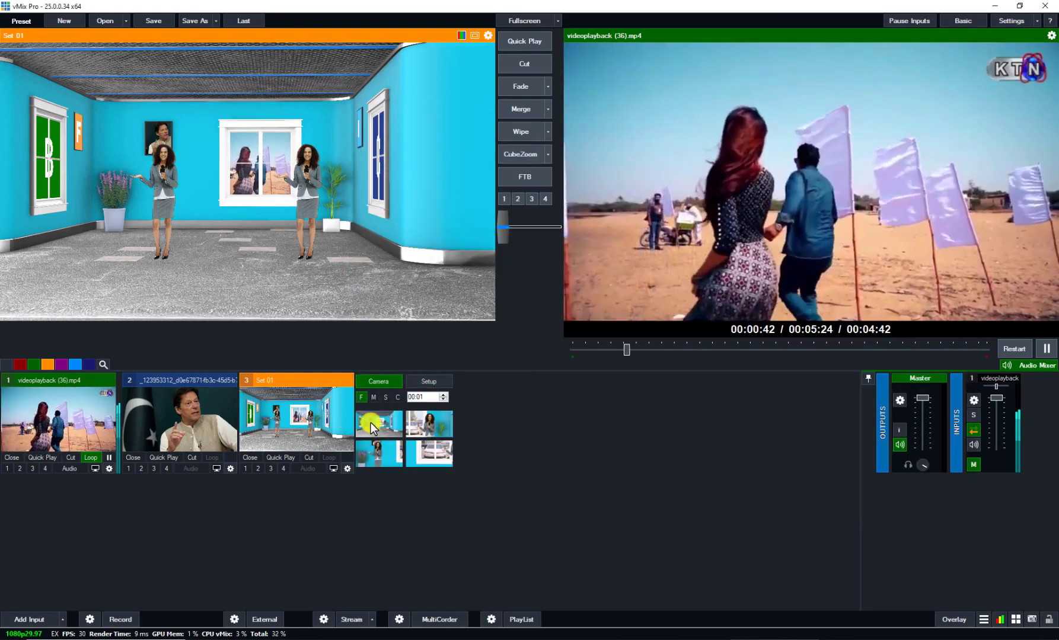
click(377, 448)
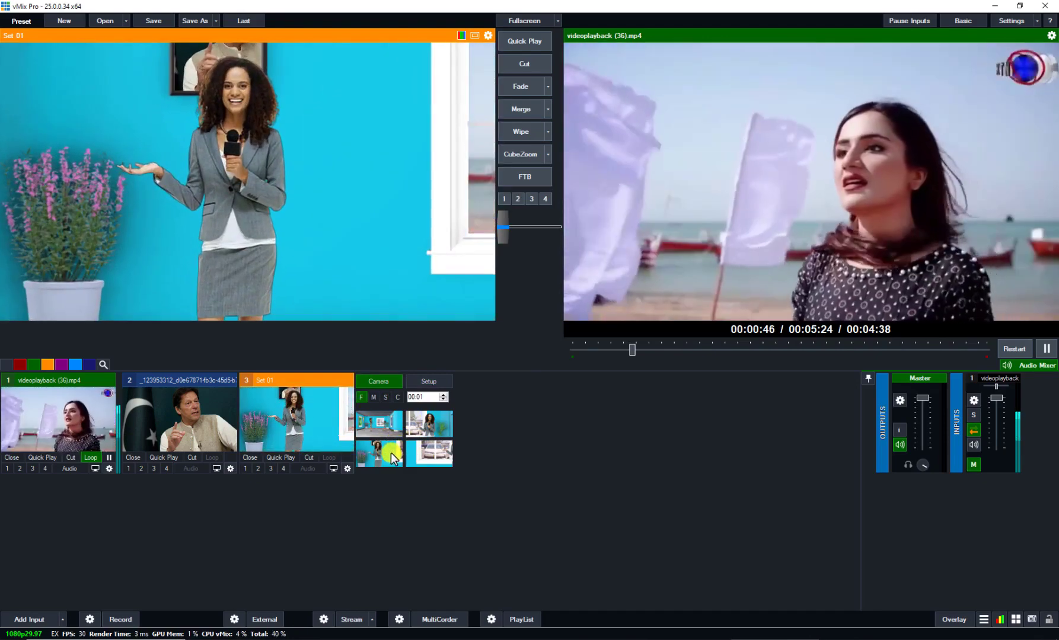
double_click(391, 452)
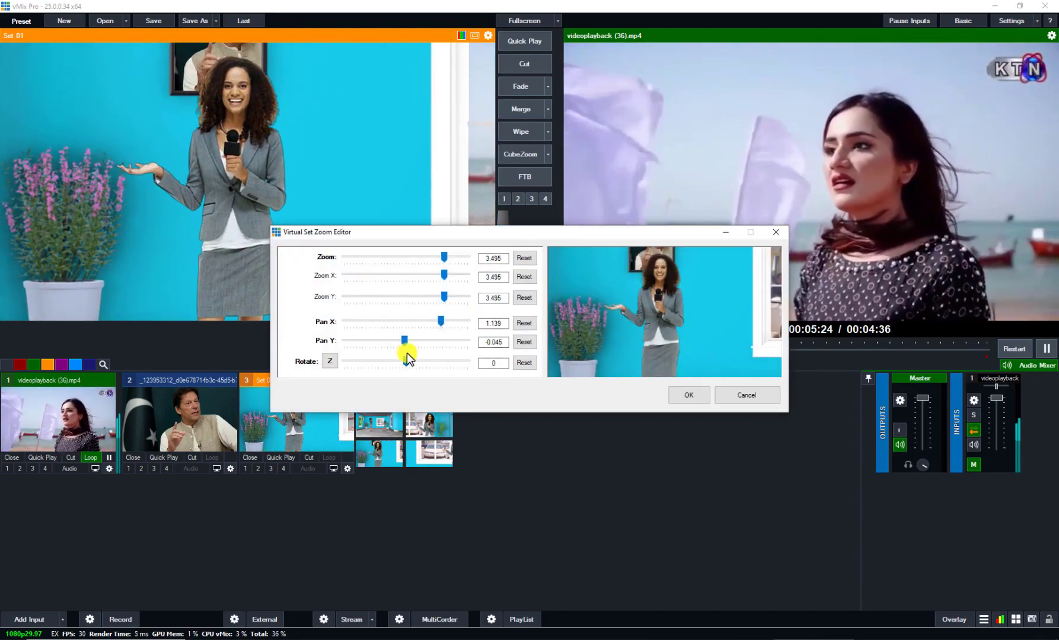
drag(404, 343, 385, 339)
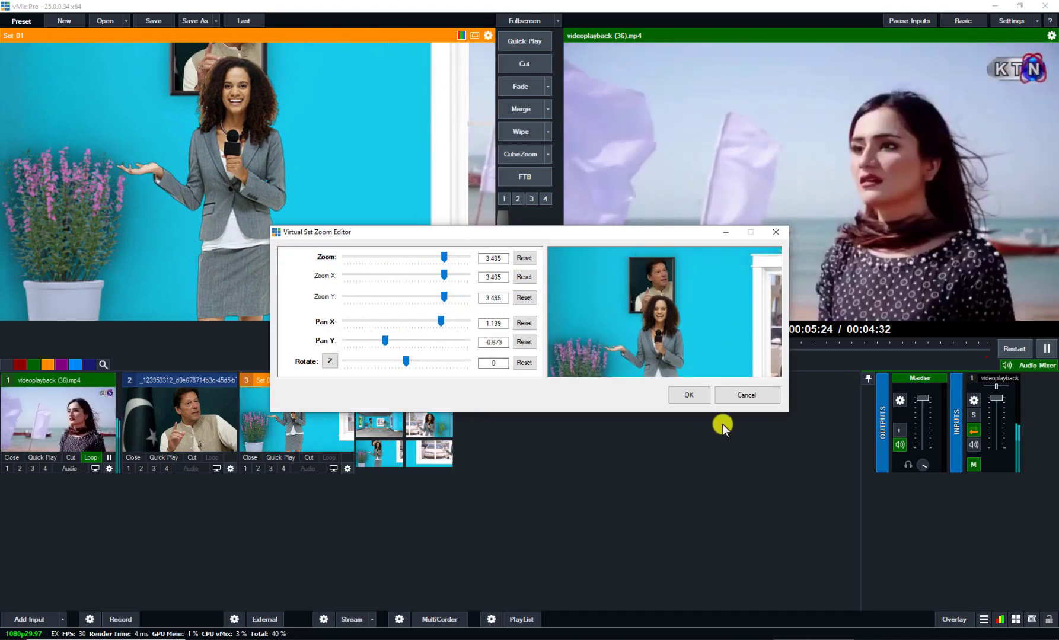
click(688, 395)
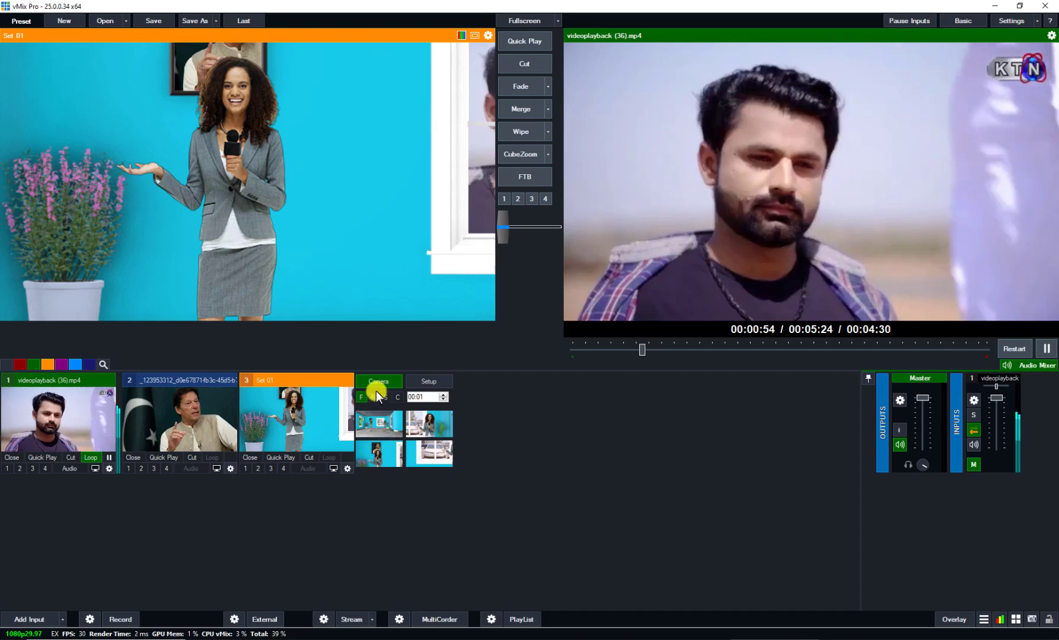
click(380, 454)
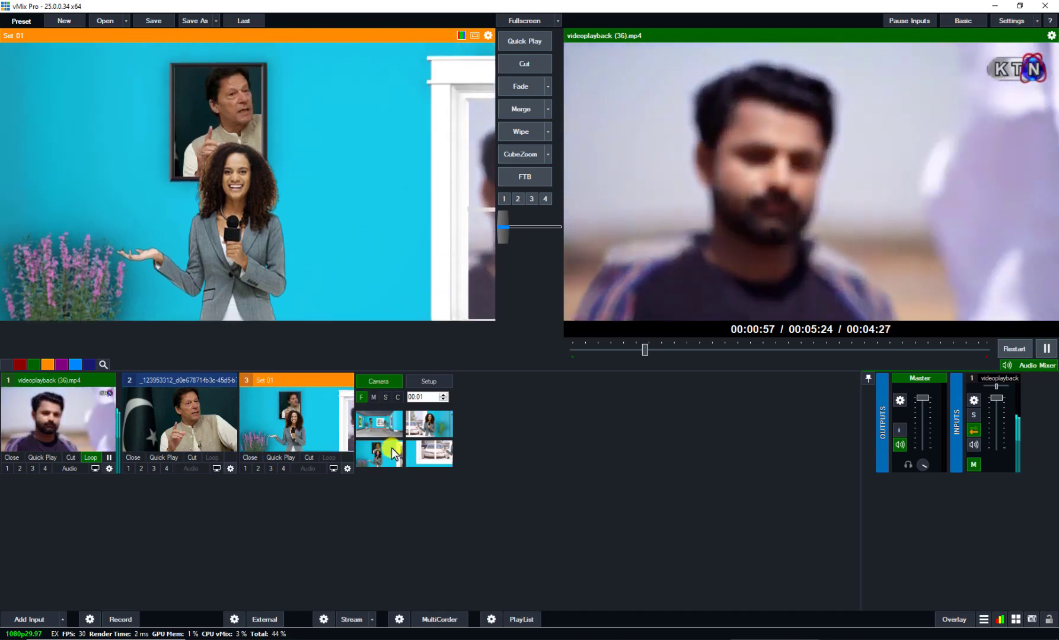
Shift the still image input horizontally with Pan X -0.188 so its subject is centred in the picture frame.
click(230, 468)
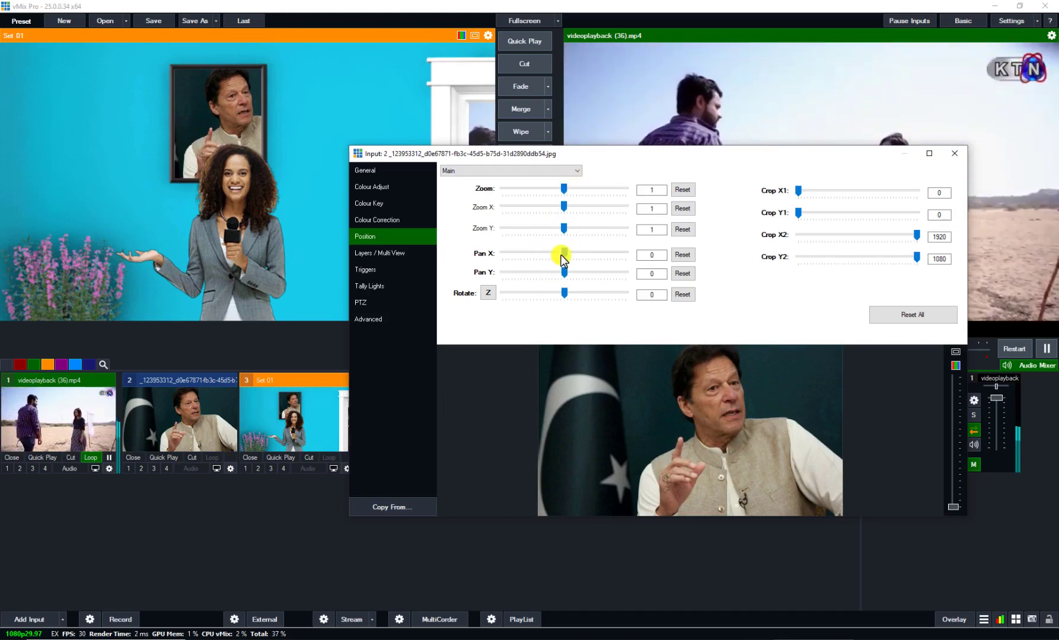
drag(563, 254, 557, 254)
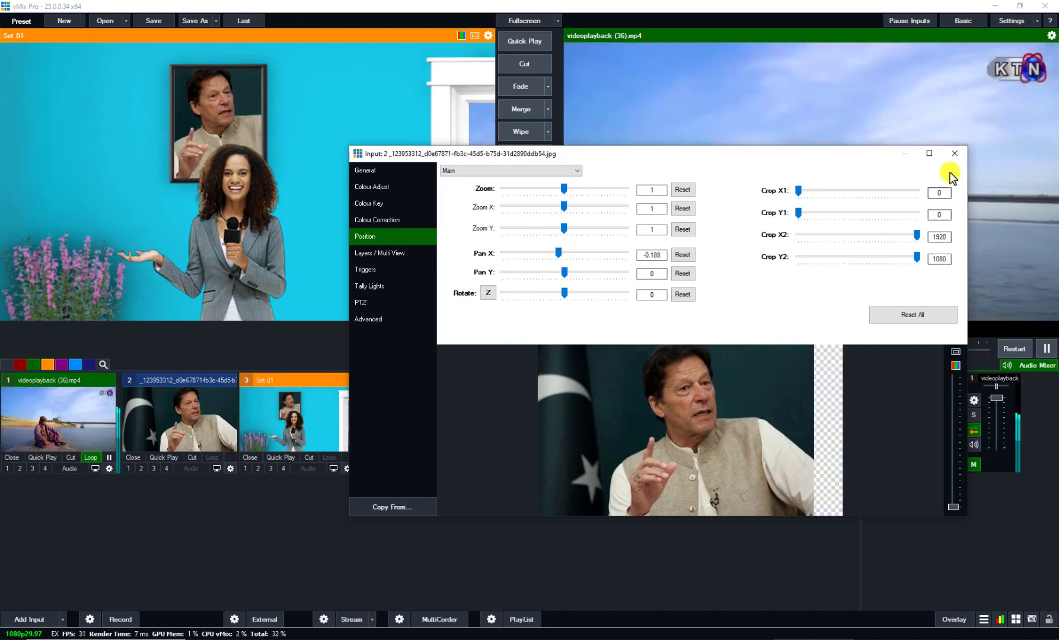
click(952, 156)
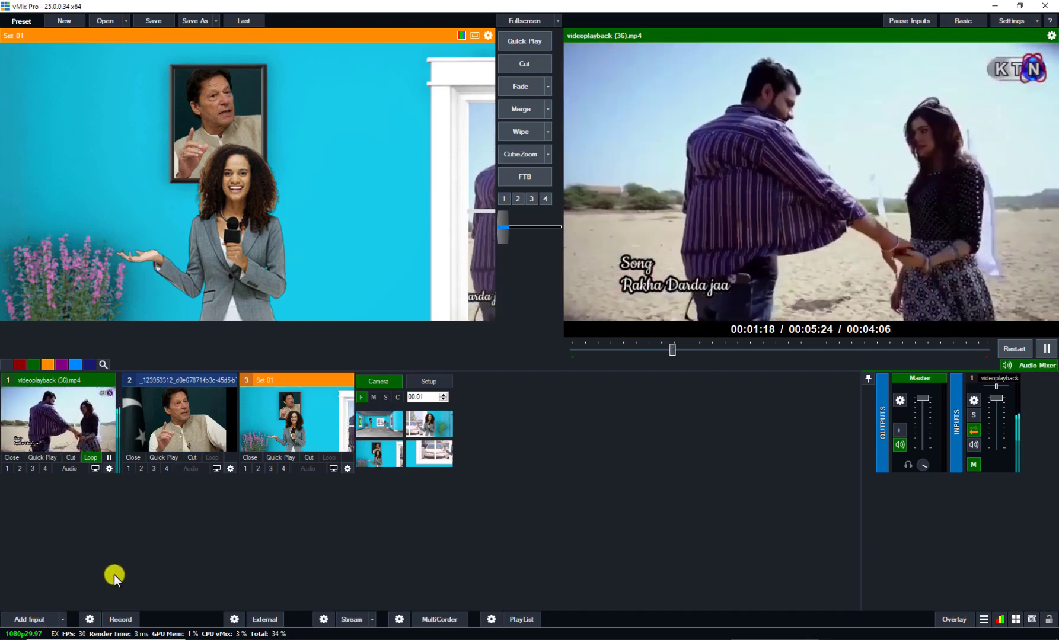
Add the green-screen video IMG_E1651.mp4 from the recent files as a new input and start playing it.
click(36, 621)
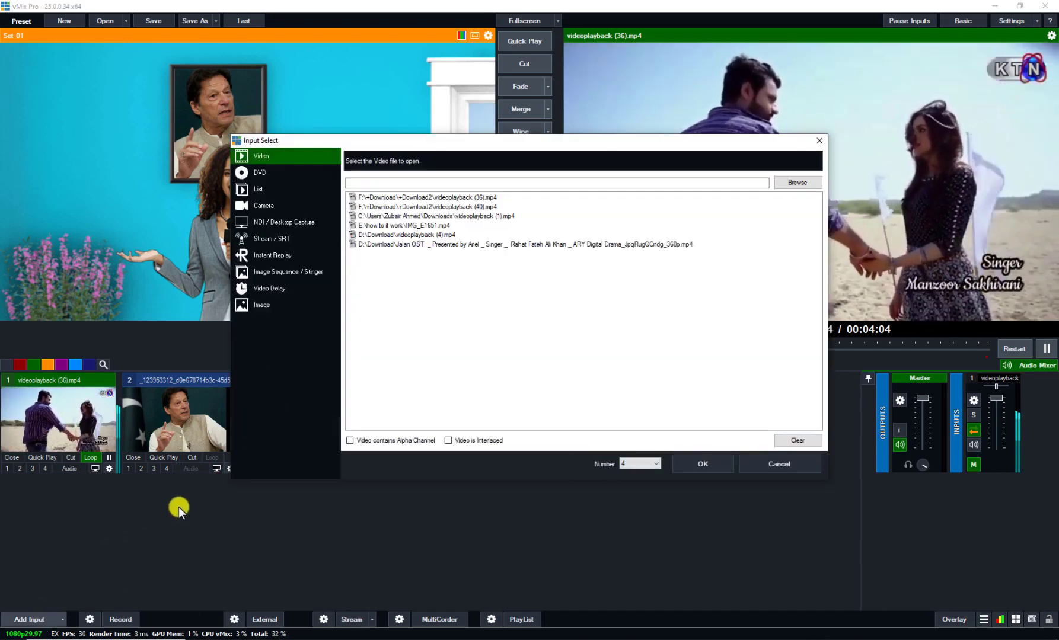
click(430, 226)
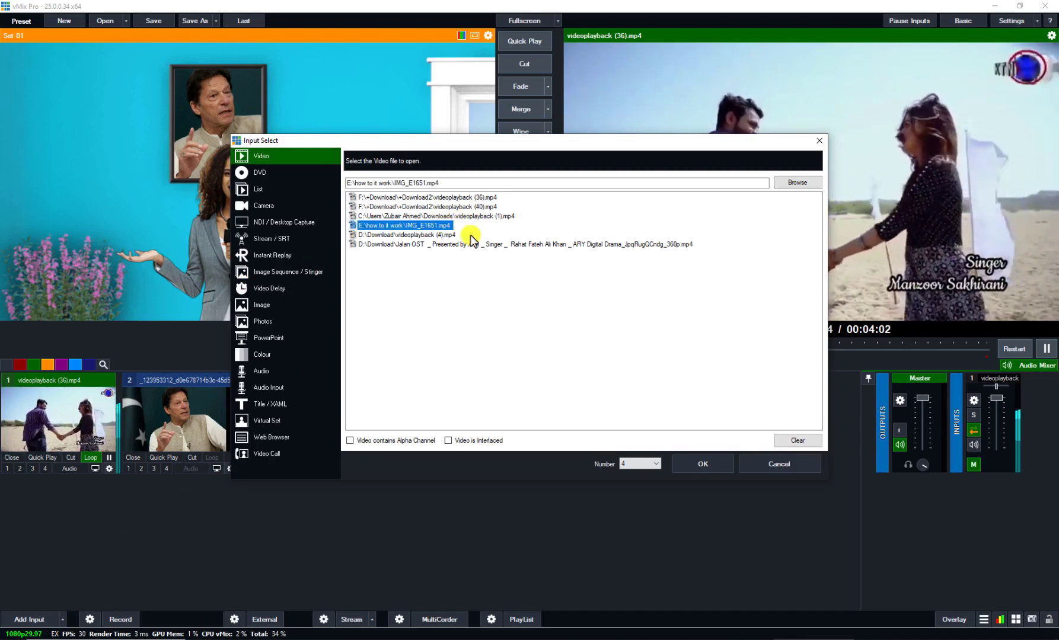
click(699, 462)
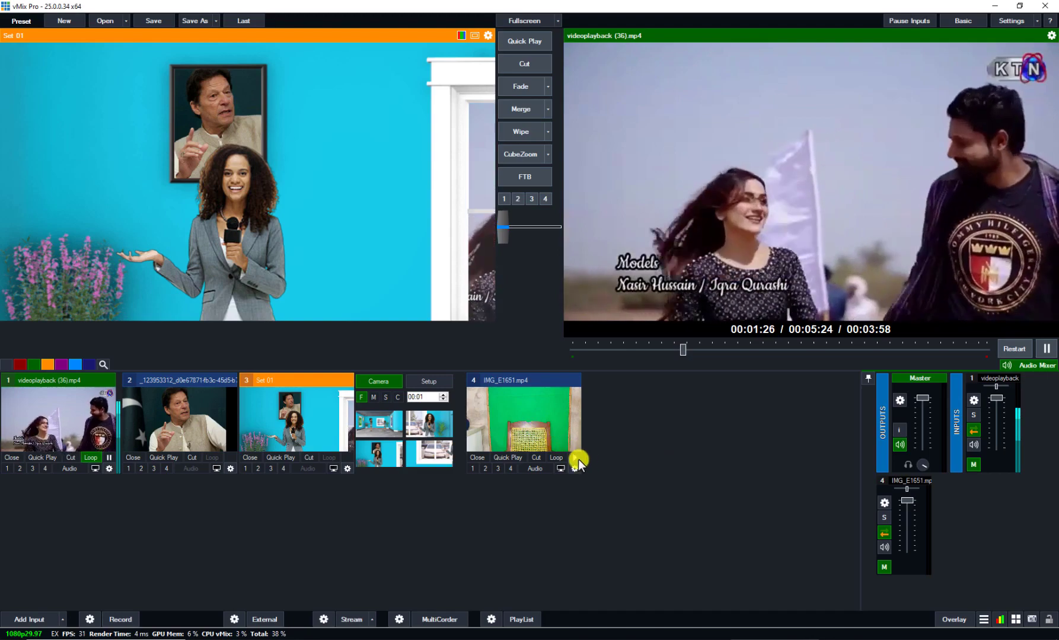
click(577, 458)
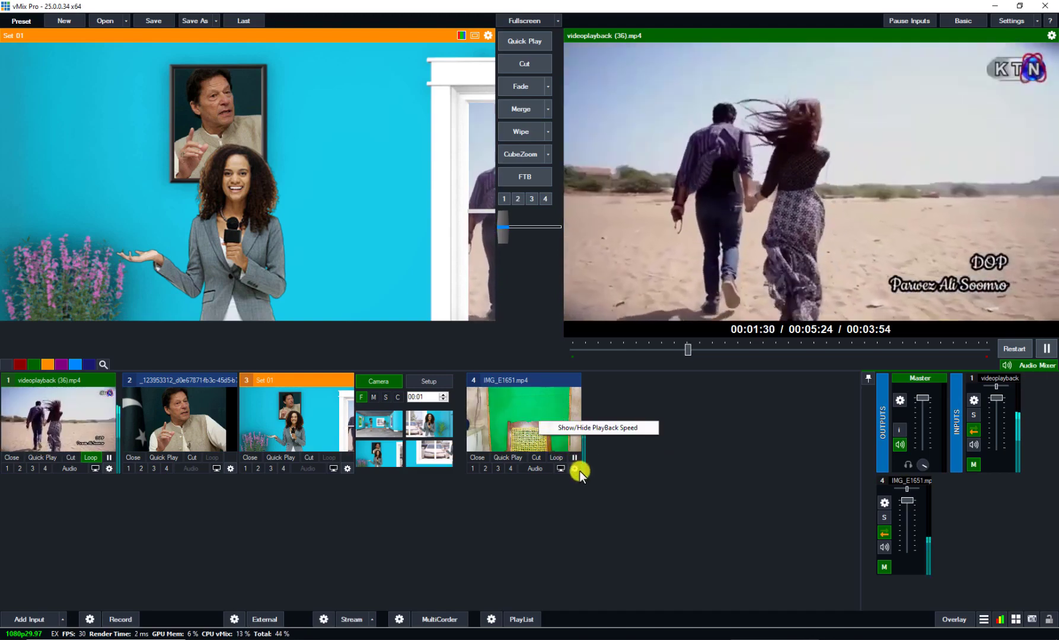
Crop the sides of the IMG_E1651.mp4 input with Crop X1 420 and Crop X2 1661.
click(575, 469)
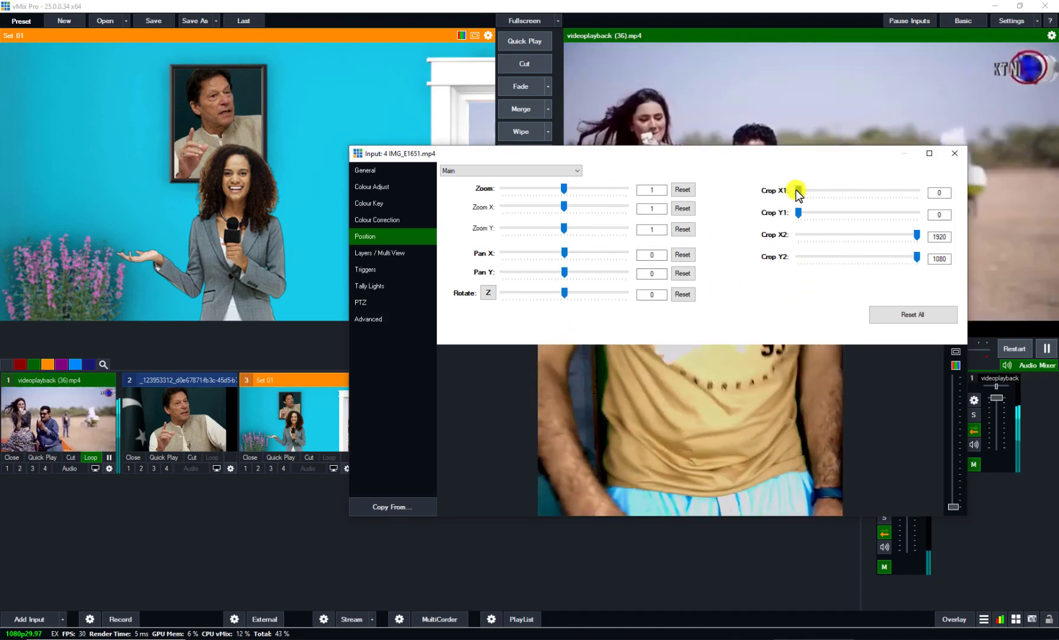
drag(798, 191, 824, 191)
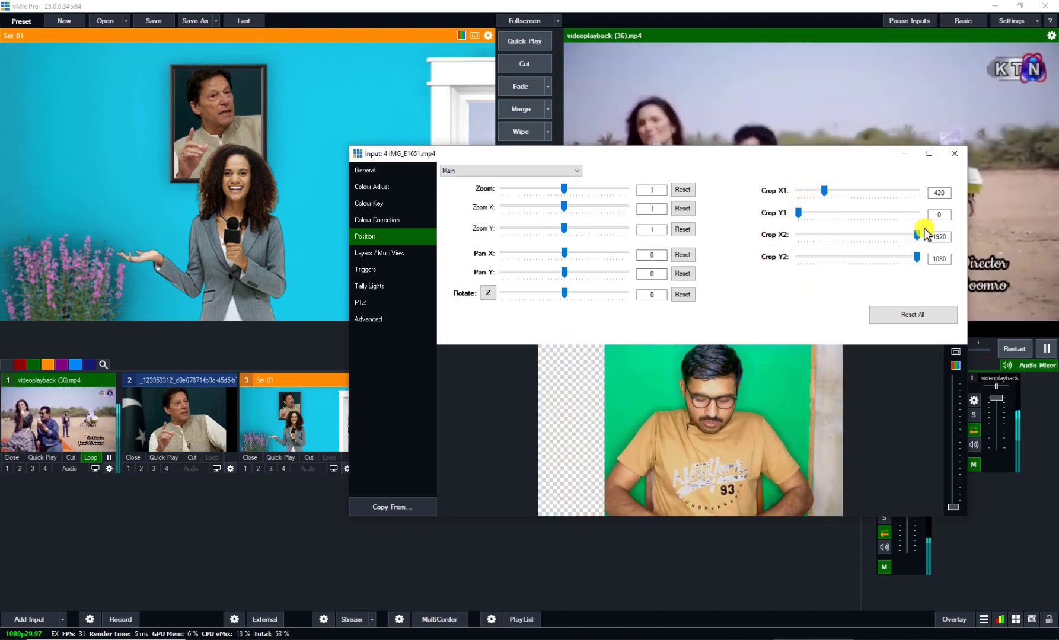
drag(923, 230, 904, 228)
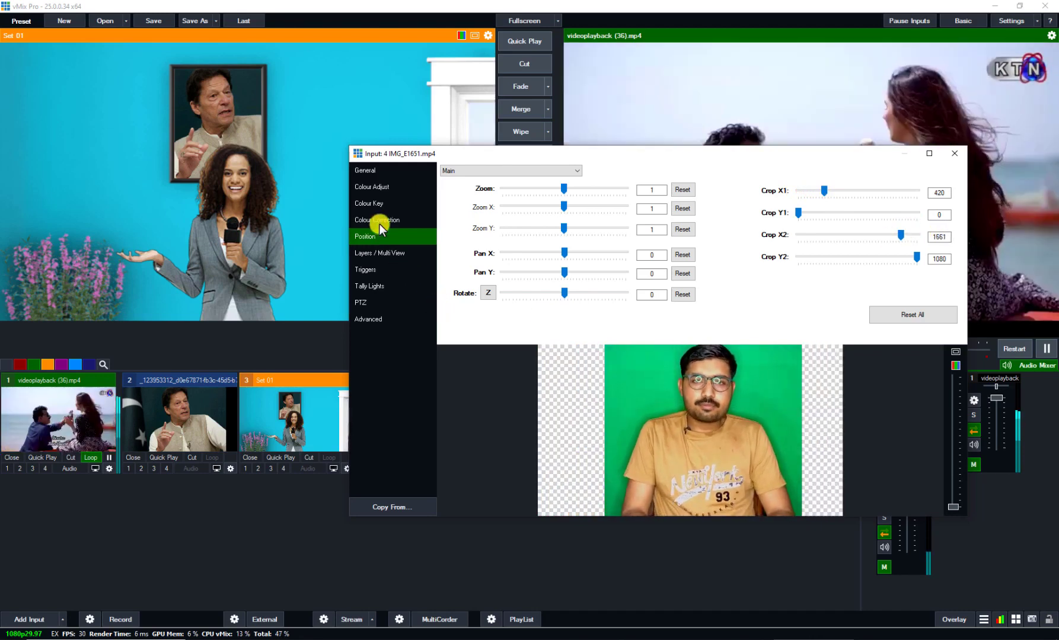
Key out the green background of IMG_E1651.mp4 with a colour picked from the backdrop and auto chroma key preset 2.
click(382, 204)
click(542, 186)
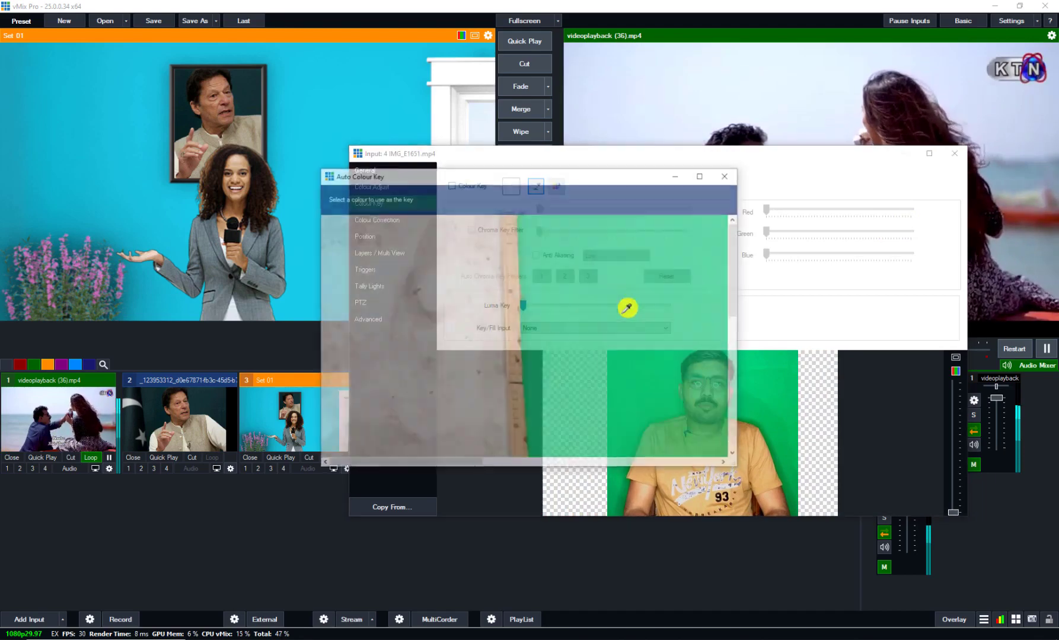
click(633, 329)
click(566, 276)
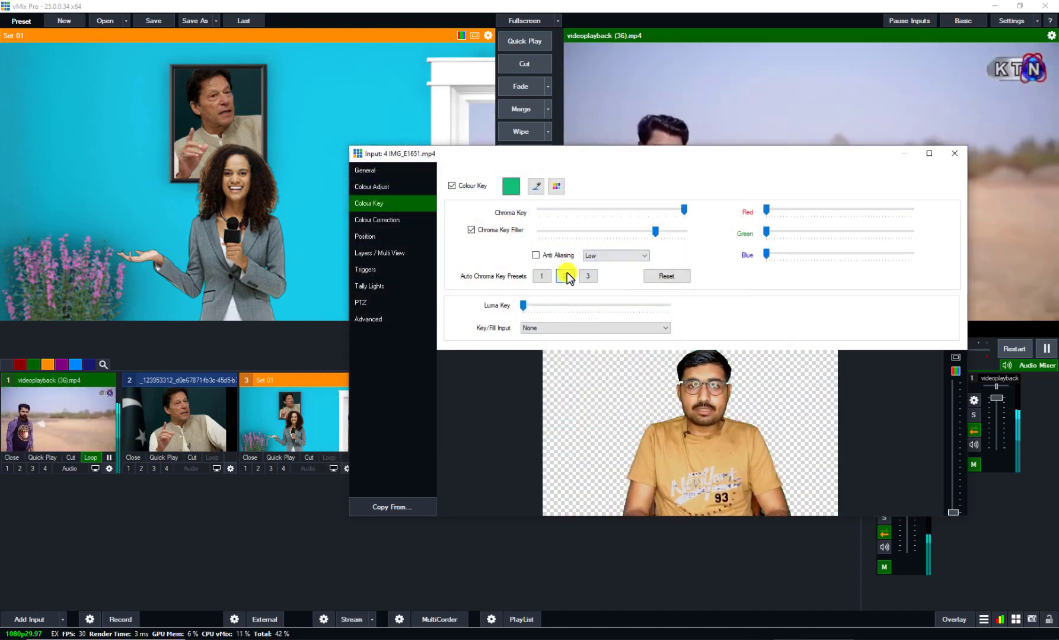
click(953, 156)
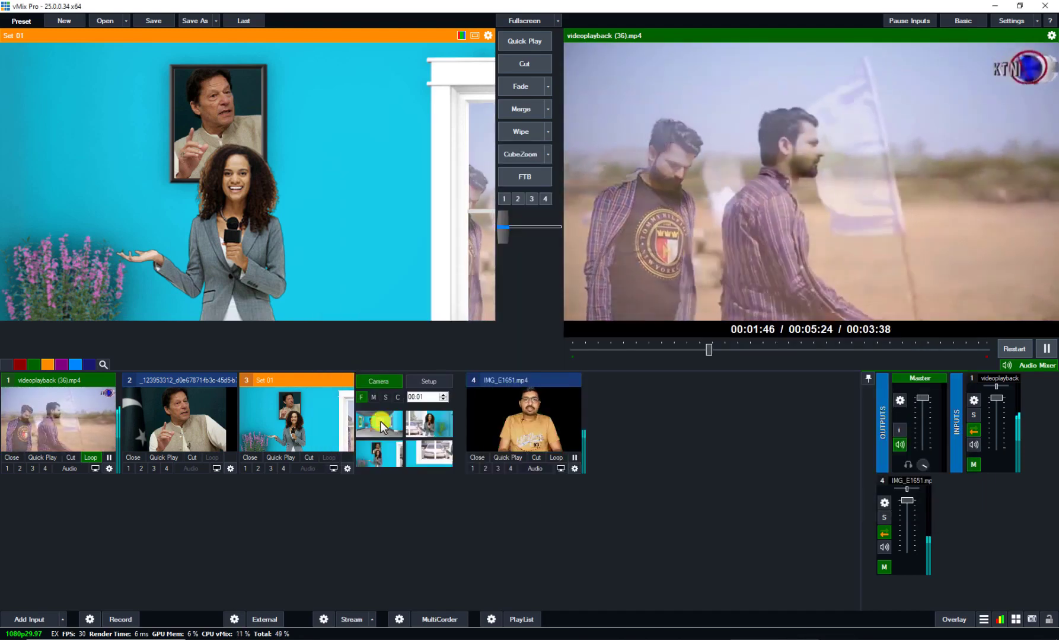
Assign the IMG_E1651.mp4 input to the Talent 02 layer of Set 01 and switch the set to its wide first camera view.
click(444, 378)
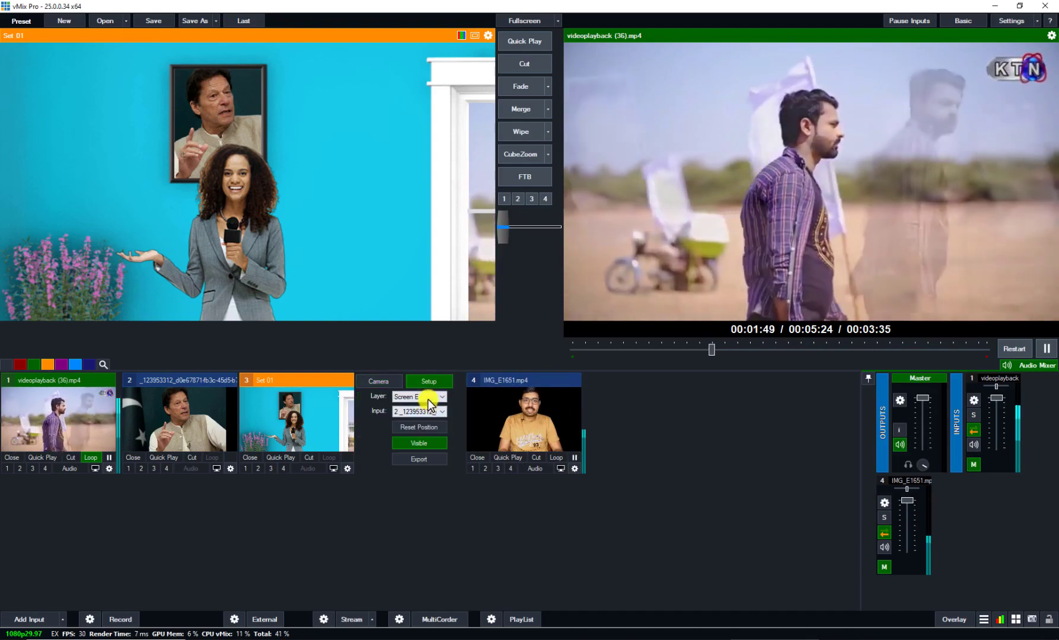
click(427, 398)
click(417, 457)
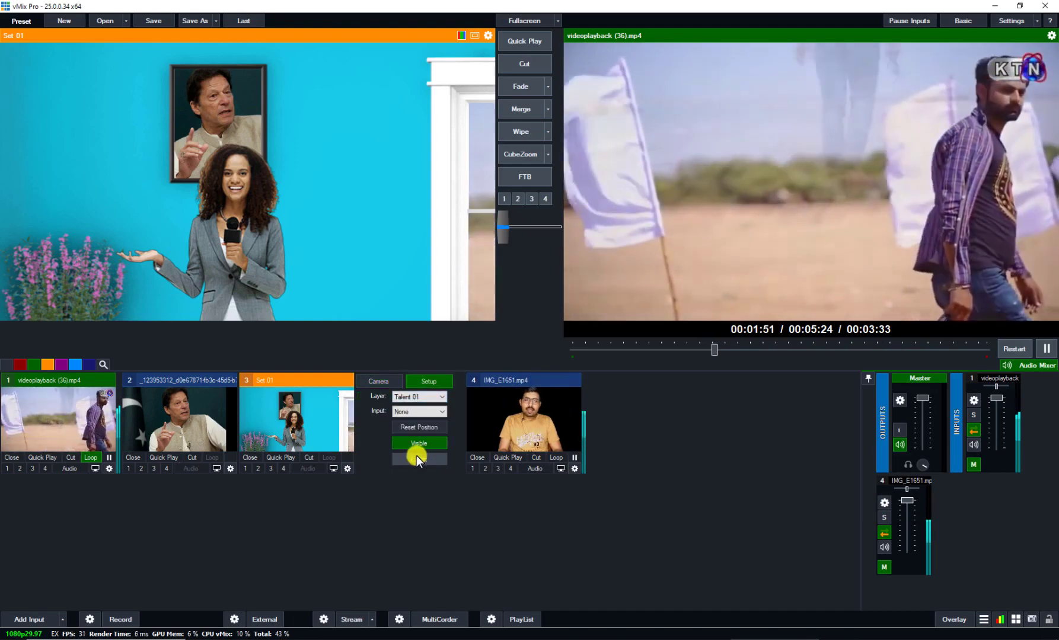
click(431, 395)
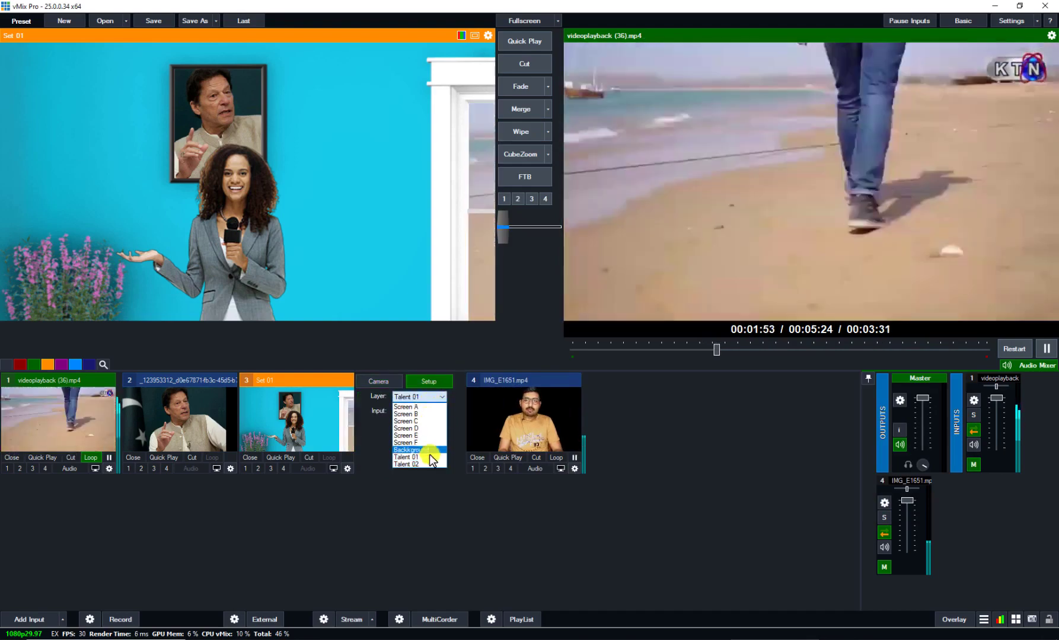
click(429, 463)
click(428, 413)
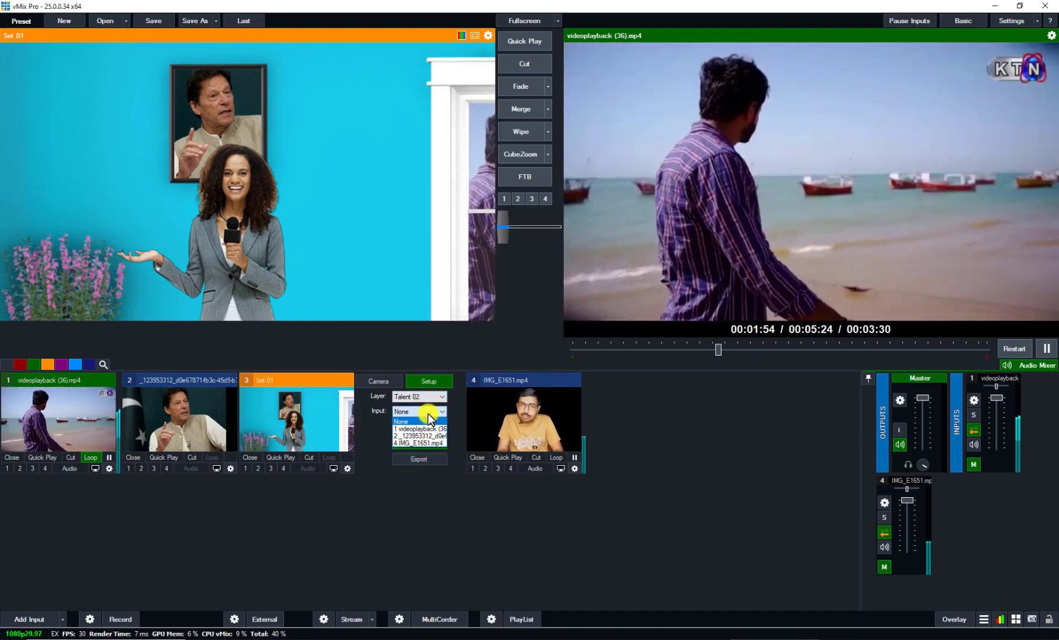
click(435, 444)
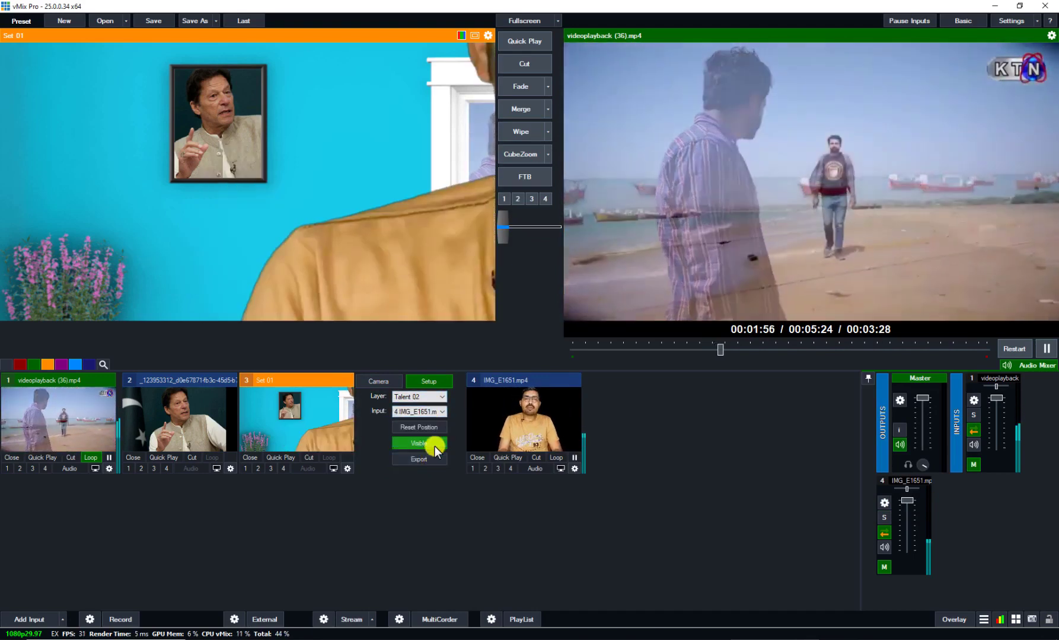
click(374, 380)
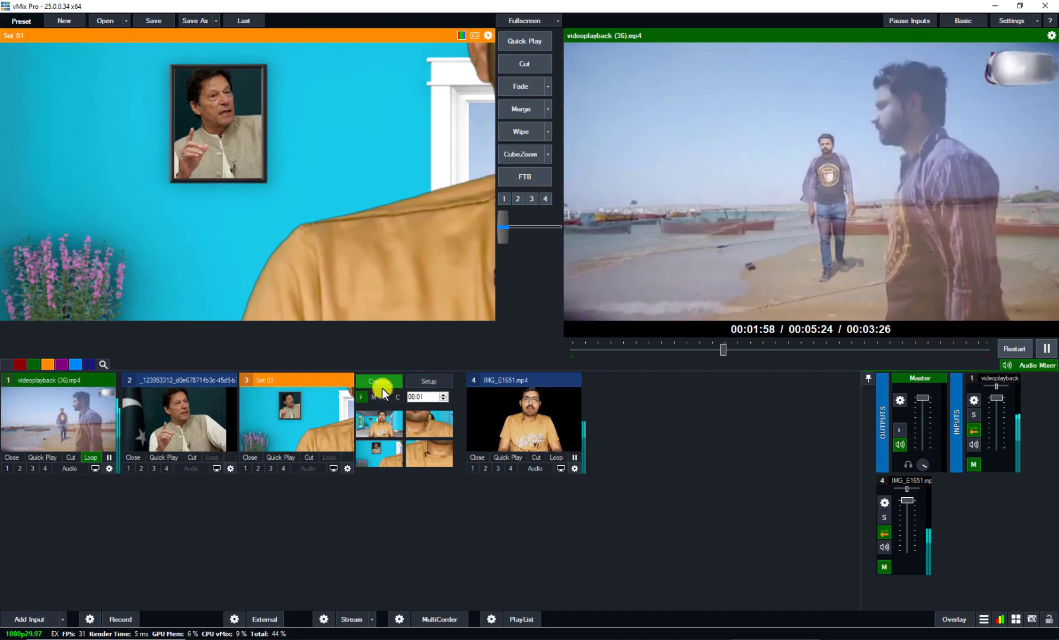
click(384, 430)
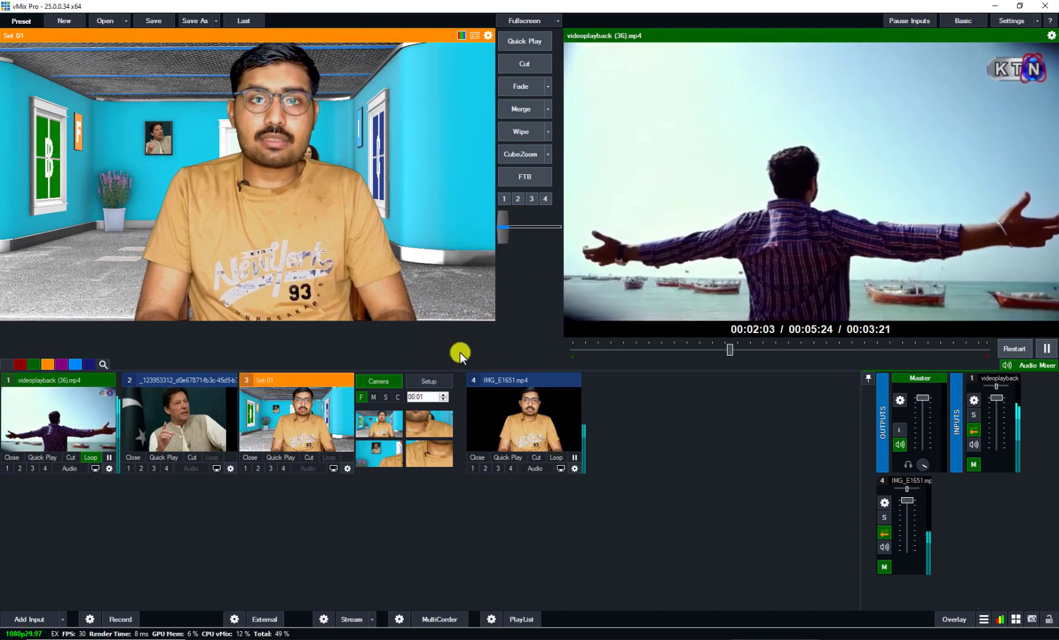
Scale the presenter in the IMG_E1651.mp4 input down to an overall Zoom of 0.55775.
click(576, 468)
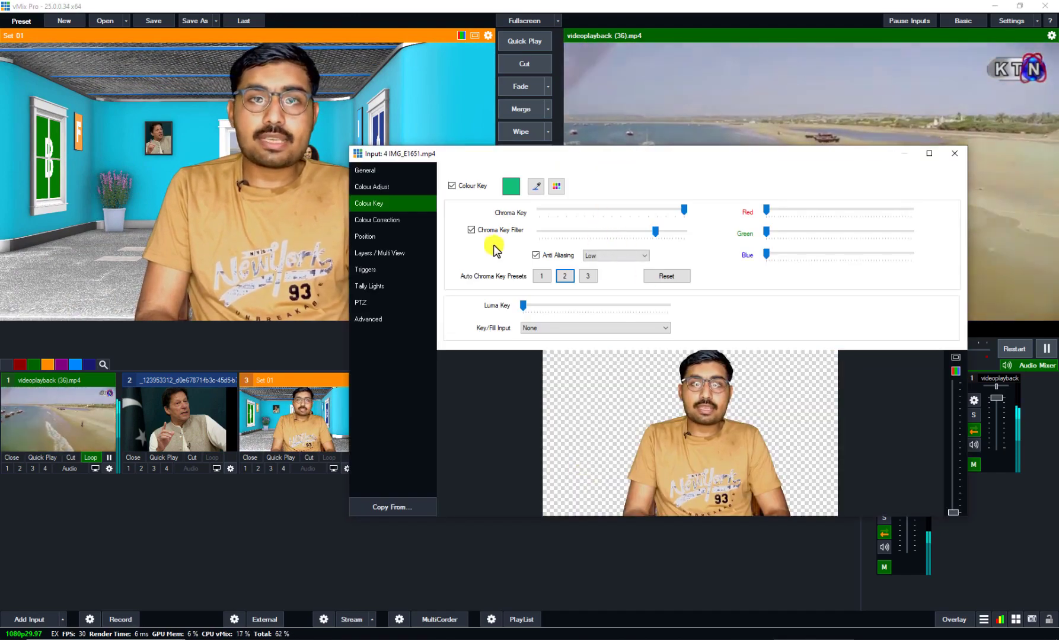
click(389, 240)
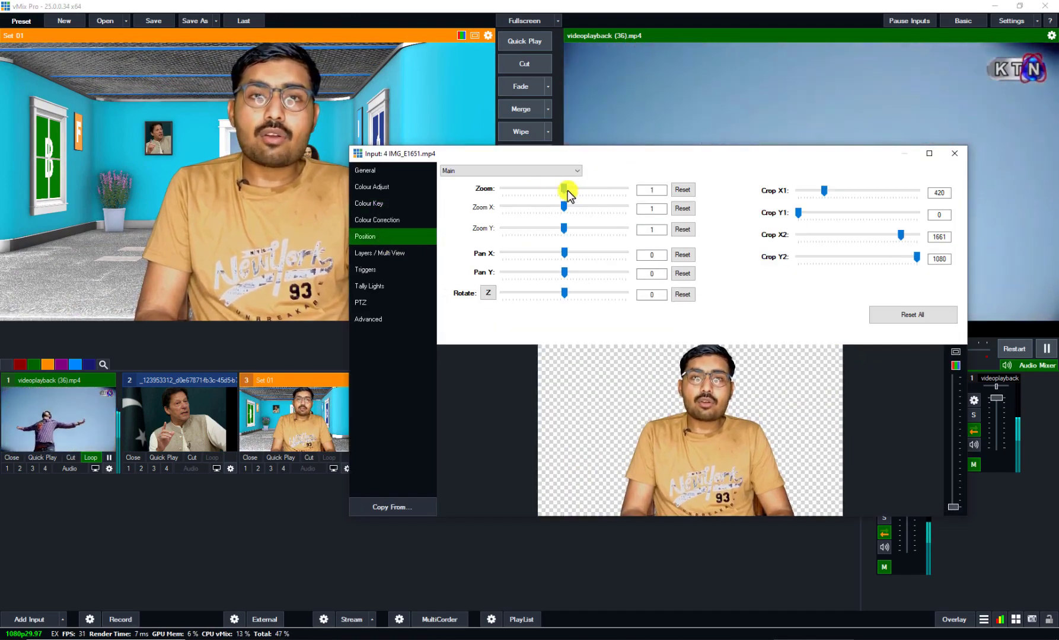
mouse_move(567, 190)
mouse_down()
mouse_move(525, 184)
mouse_move(540, 192)
mouse_up()
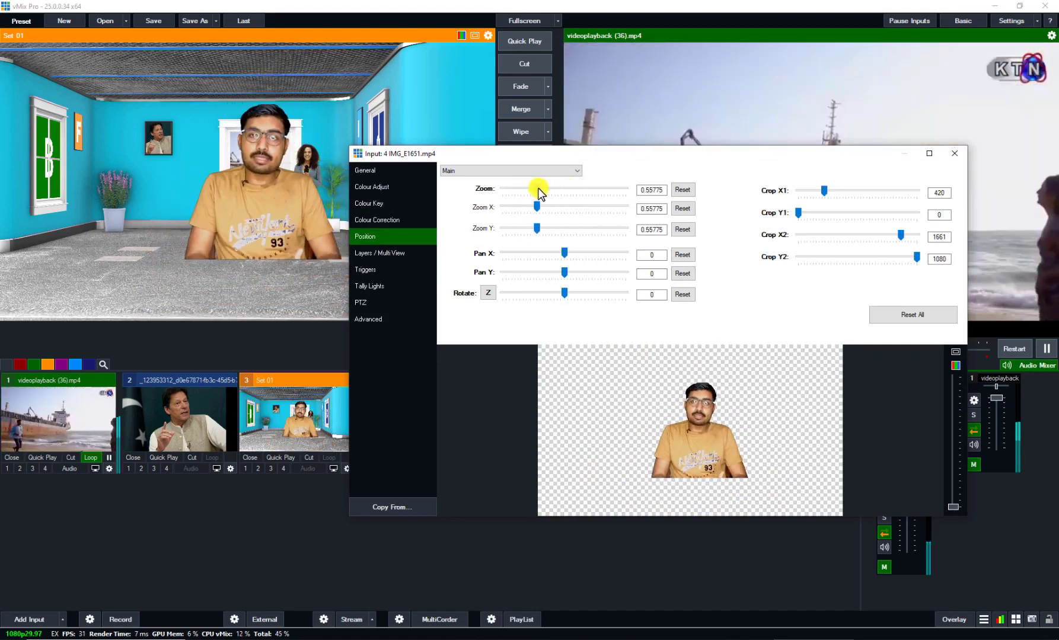
click(947, 152)
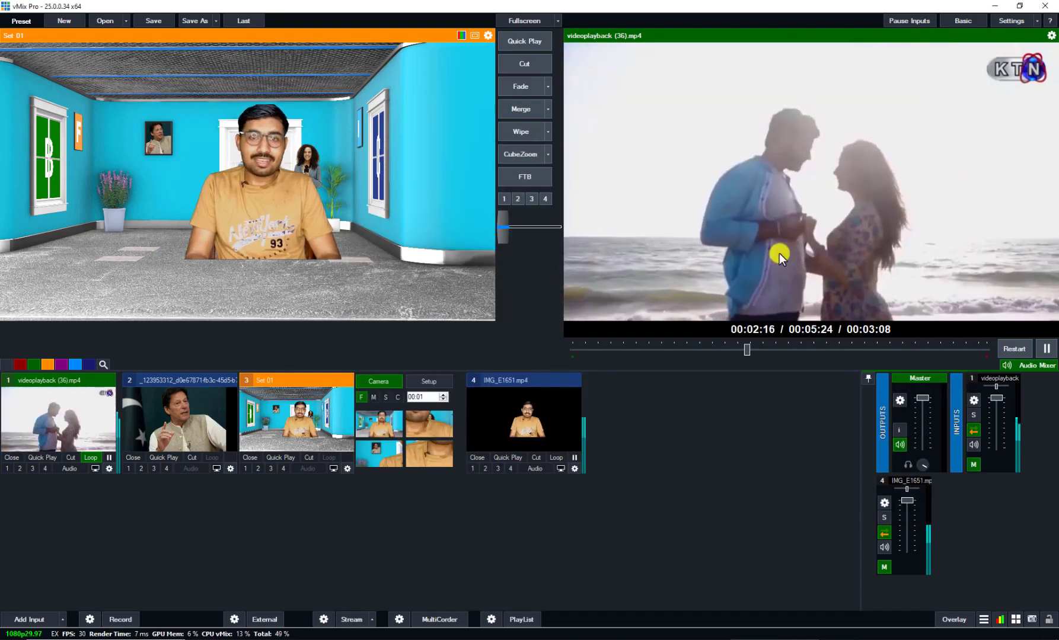